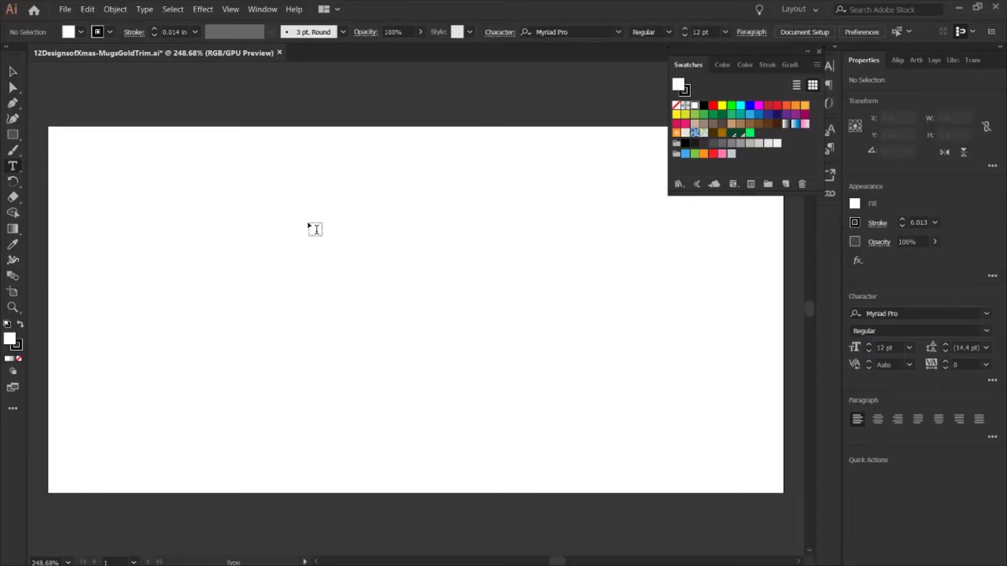
- Add the point text "Dashing" in the upper middle of the artboard
left_click(308, 222)
type("Dashing")
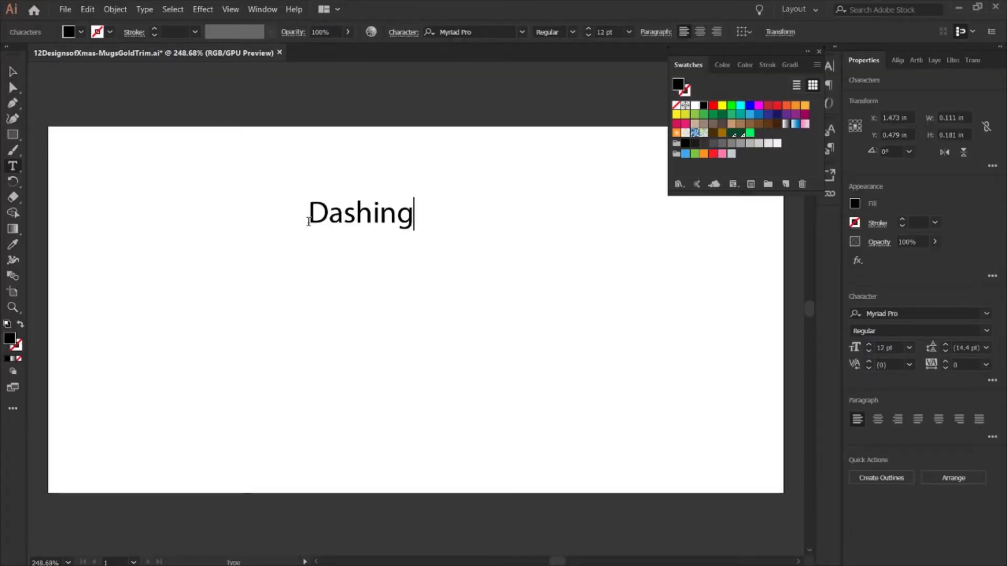
key("Escape")
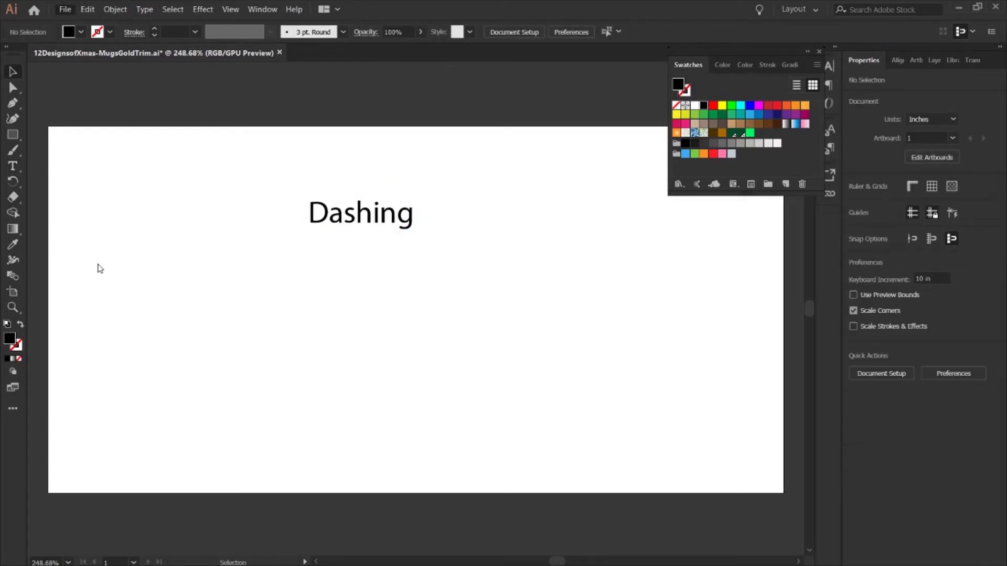
- Filter the font list to script-style fonts and set the "Dashing" text in Freestyle Script
left_click(362, 214)
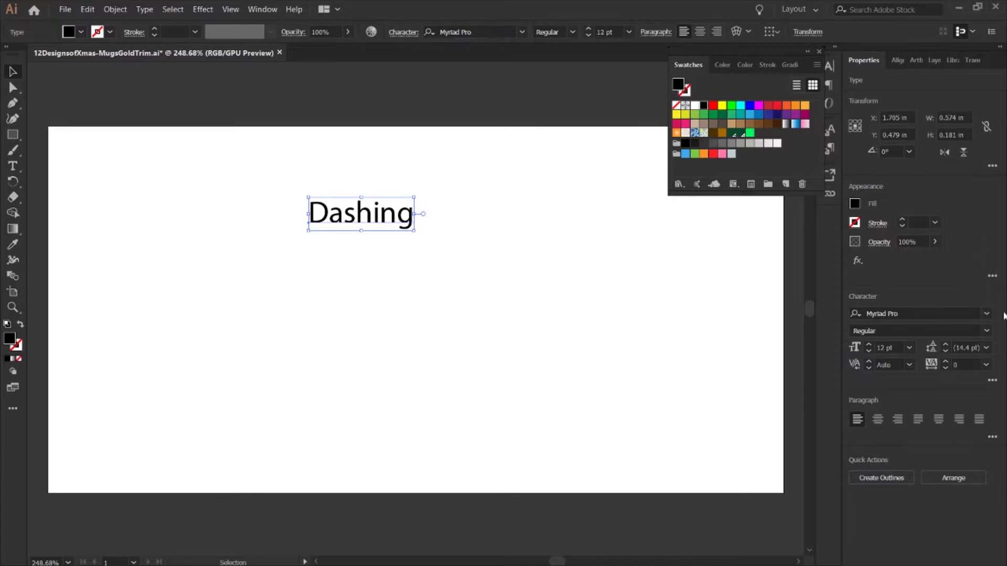
left_click(988, 315)
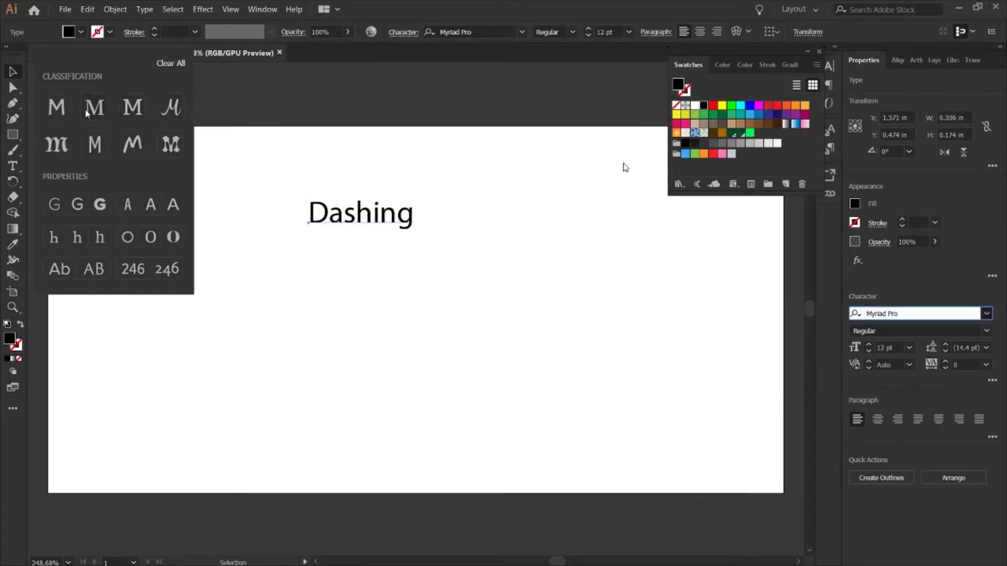
left_click(132, 151)
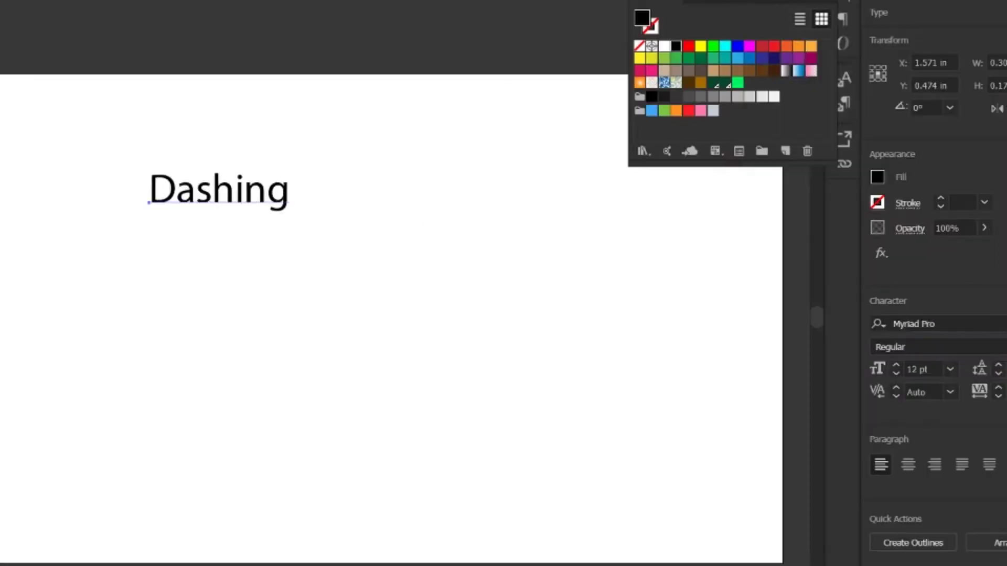
left_click(987, 313)
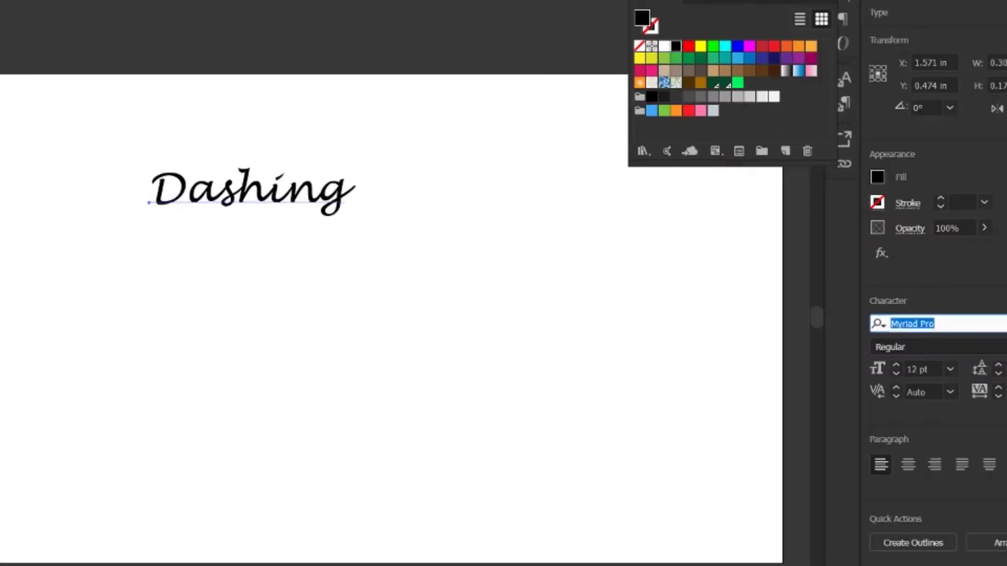
key("Down")
key("Down")
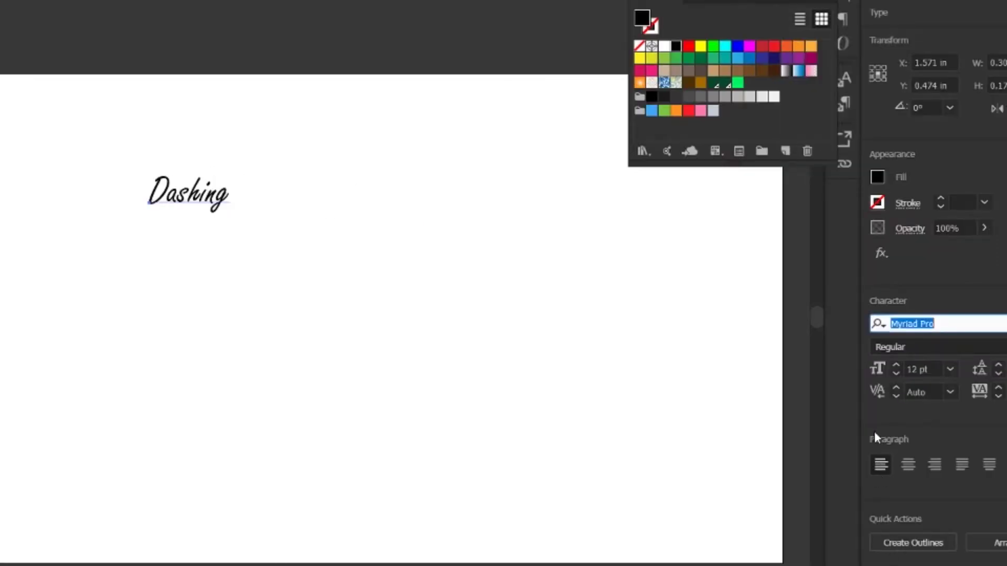
key("Down")
key("Down")
key("Down")
key("Down")
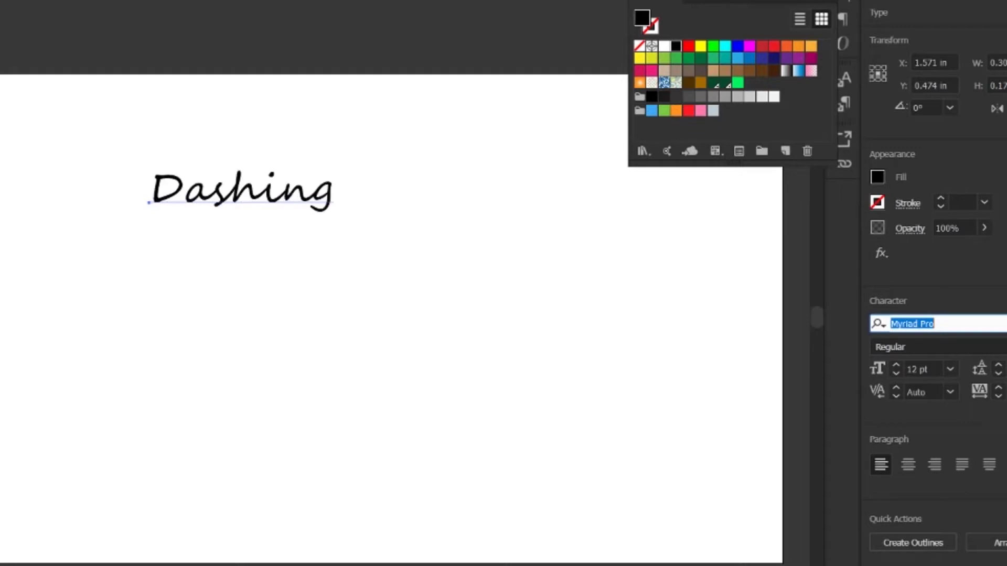
key("Down")
key("Down")
key("Down")
key("Down")
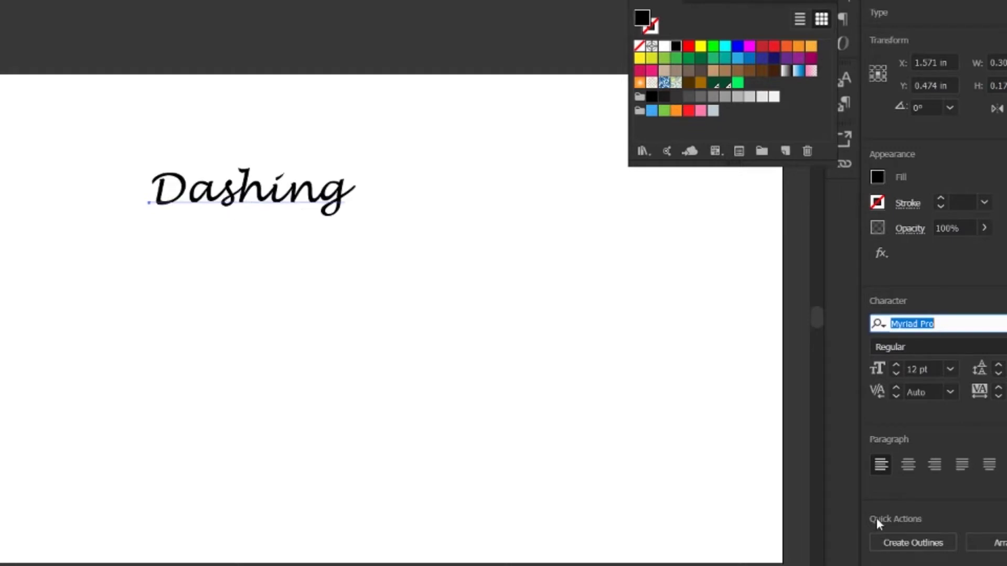
key("Down")
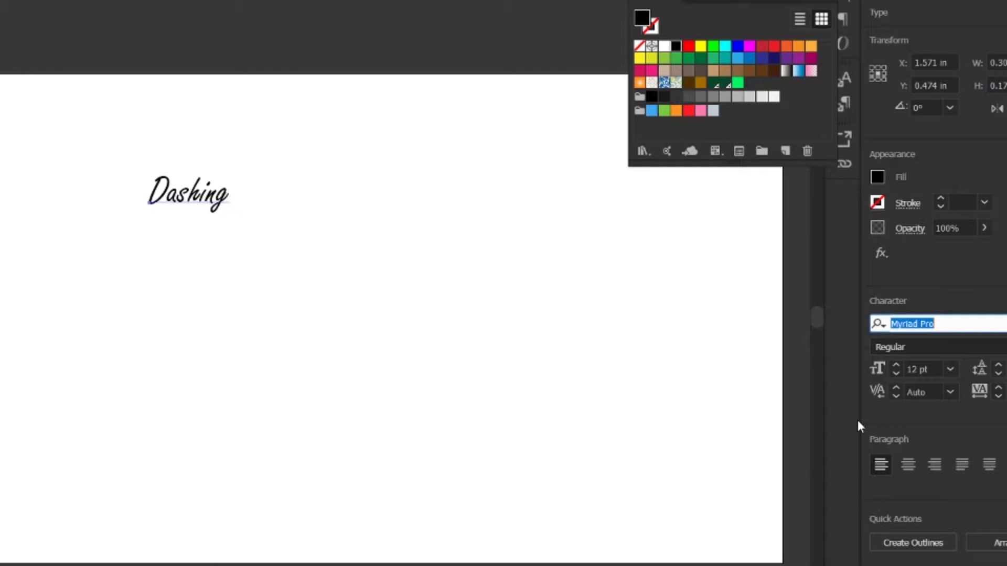
key("Return")
- Enlarge the "Dashing" text to about 54 pt and position it near the artboard's upper middle
left_click_drag(233, 217, 458, 350)
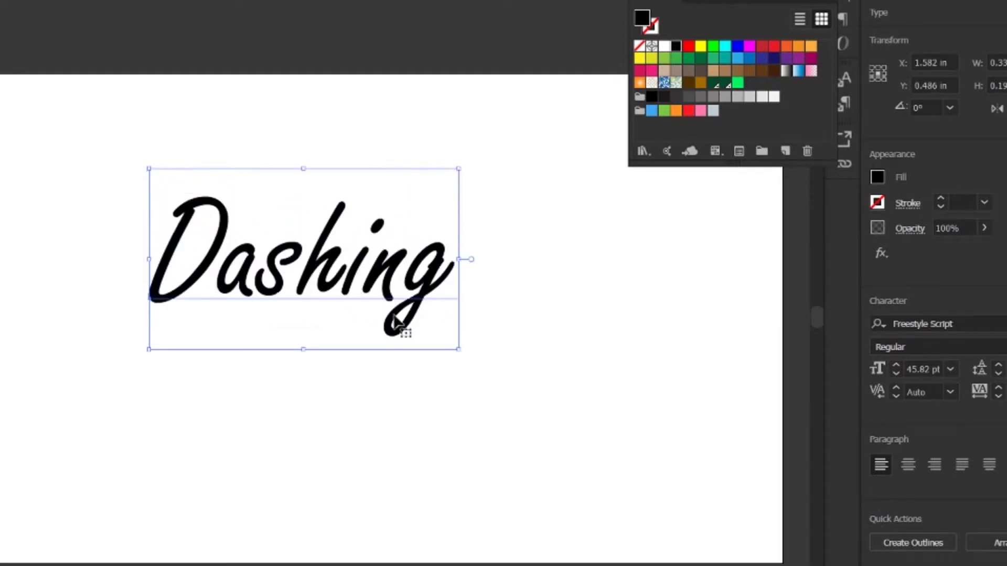
left_click_drag(340, 292, 311, 242)
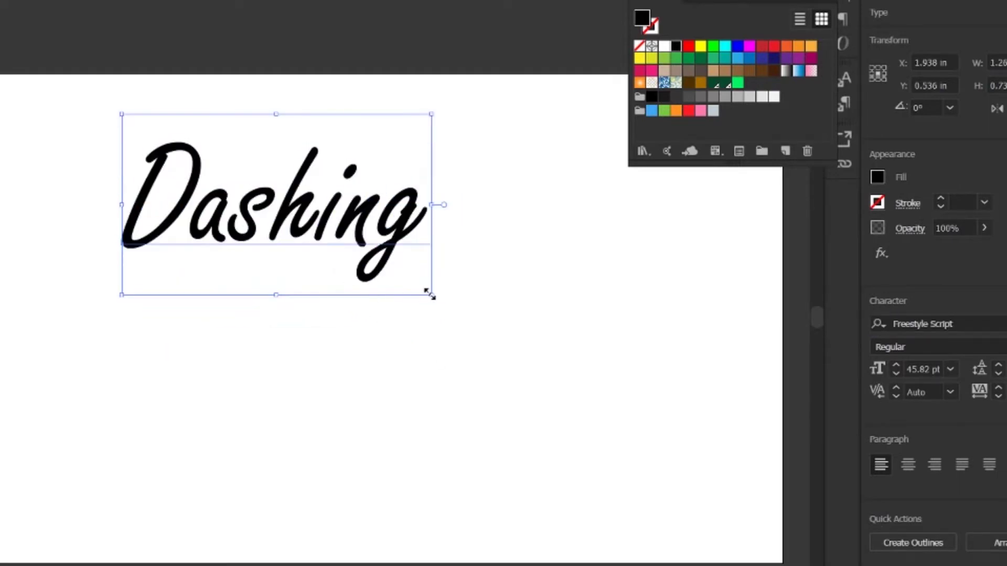
left_click_drag(430, 294, 489, 328)
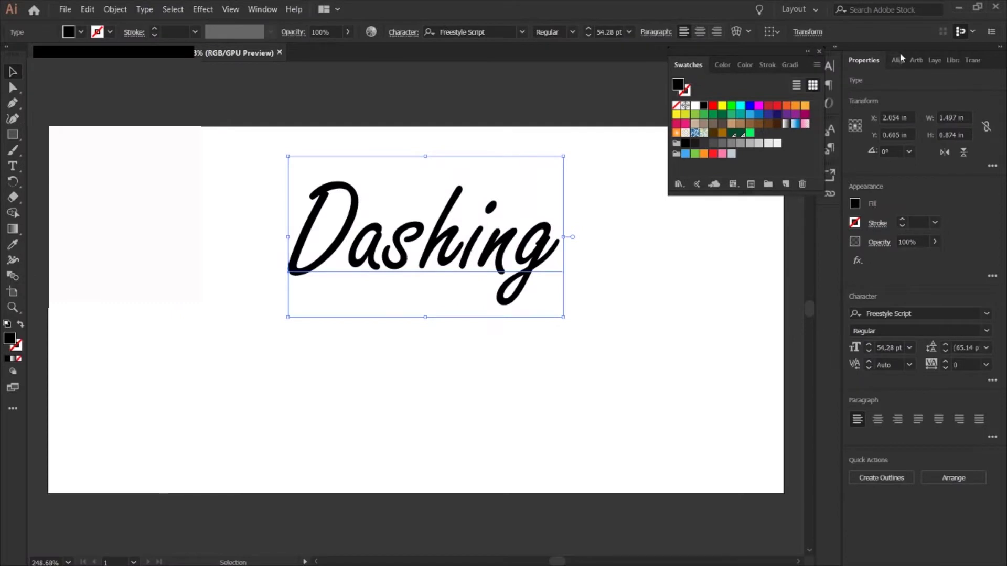
- Center the "Dashing" text horizontally on the artboard
key("shift+F7")
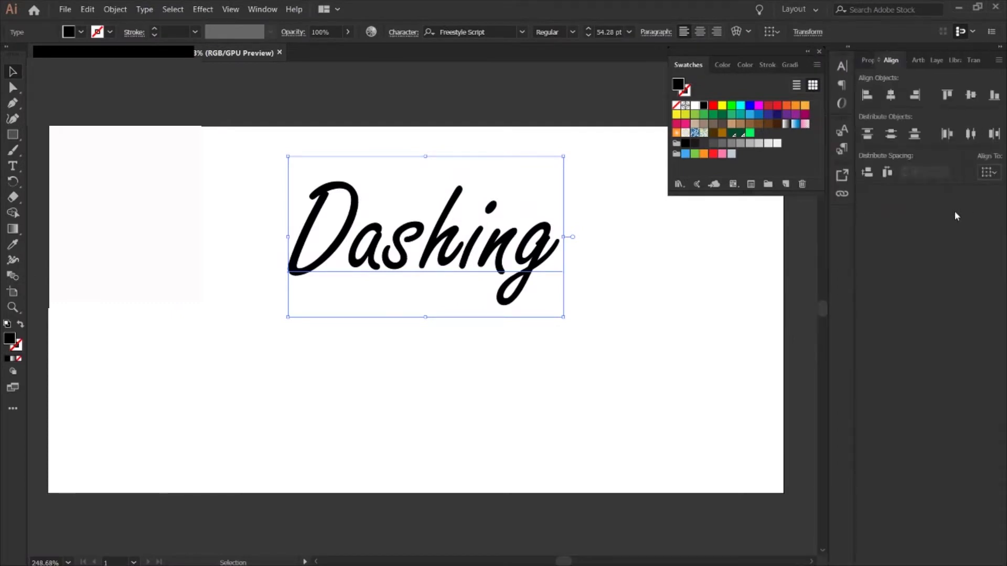
left_click(890, 95)
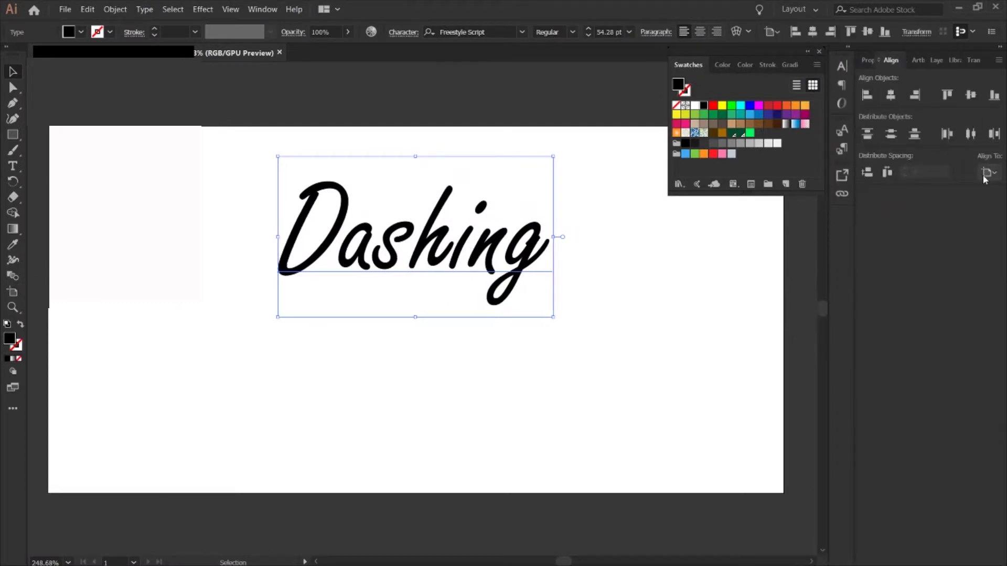
left_click(868, 60)
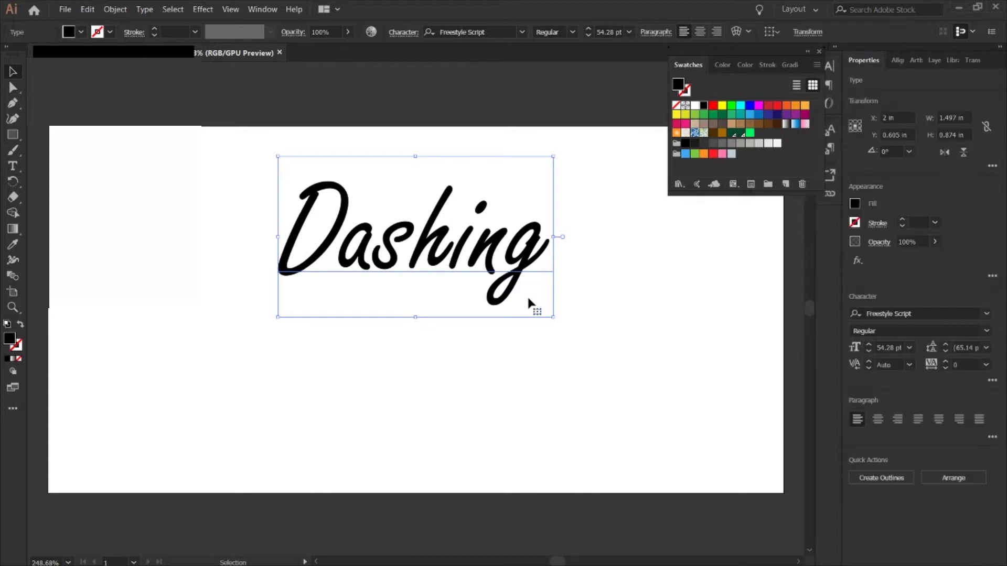
- Add a separate text line reading "THROUGH THE" below the word "Dashing"
left_click(429, 371)
key("t")
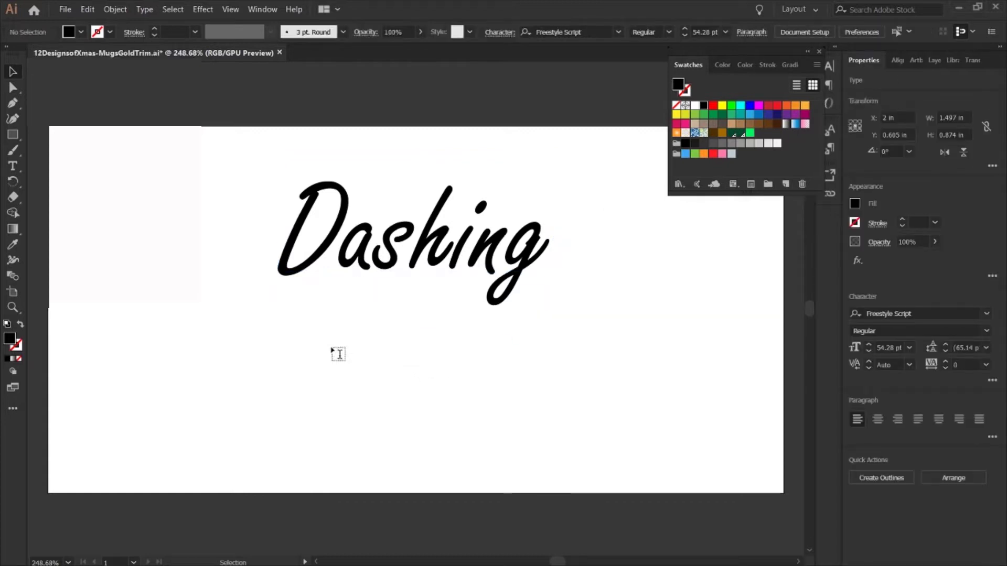
left_click(331, 347)
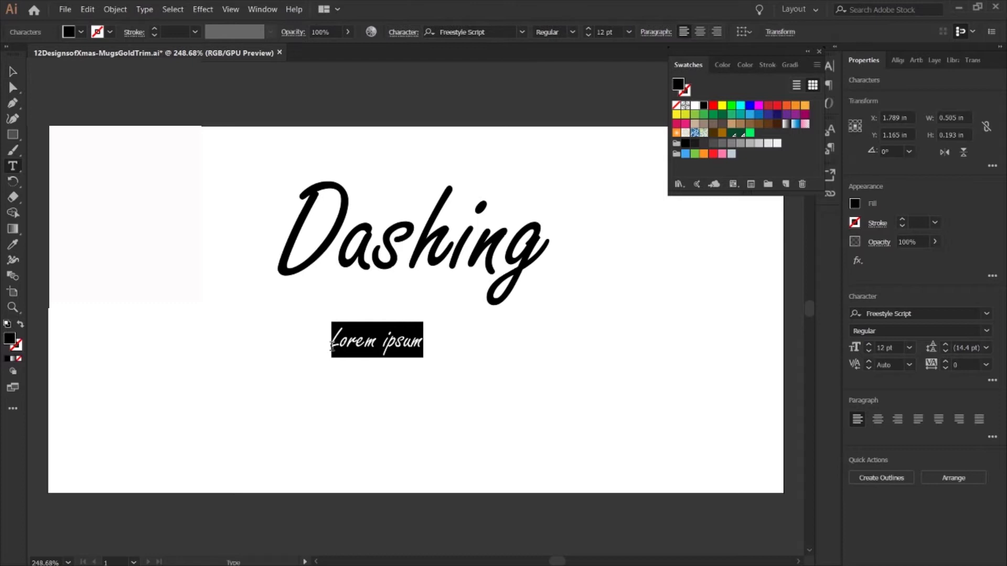
type("THROUGH THE")
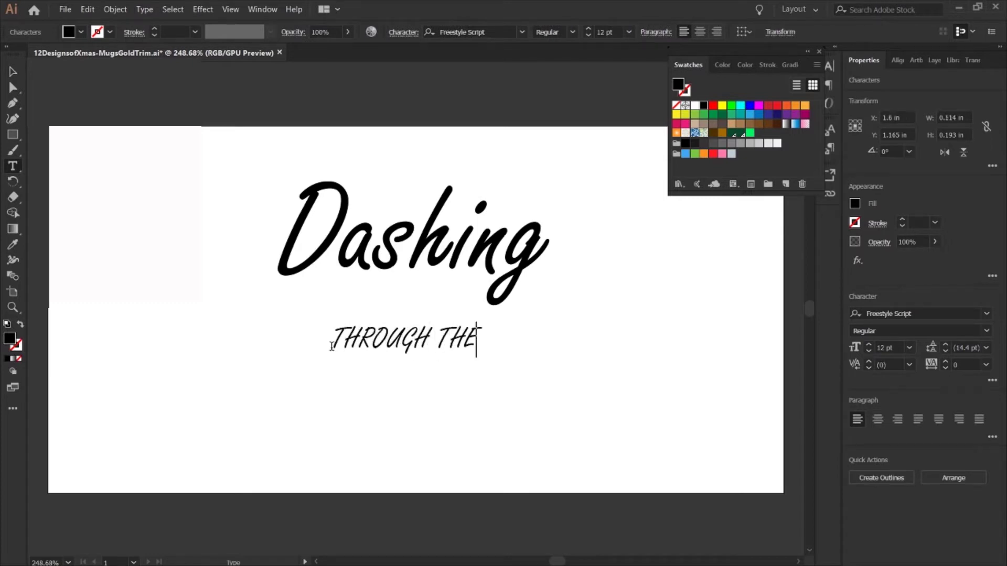
- Change the font of the whole "THROUGH THE" line to Basic Sans
key("ctrl+a")
left_click(988, 313)
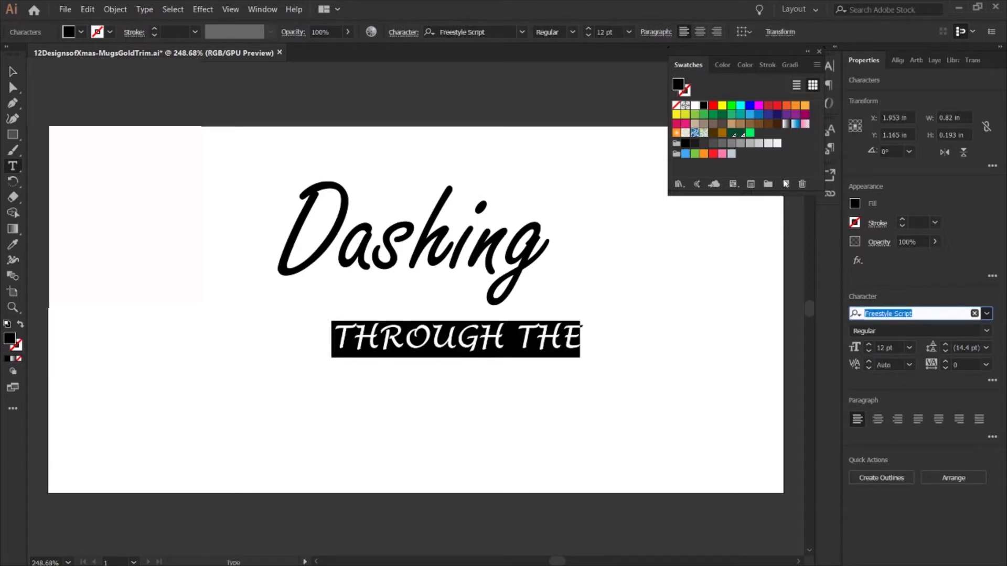
left_click(590, 129)
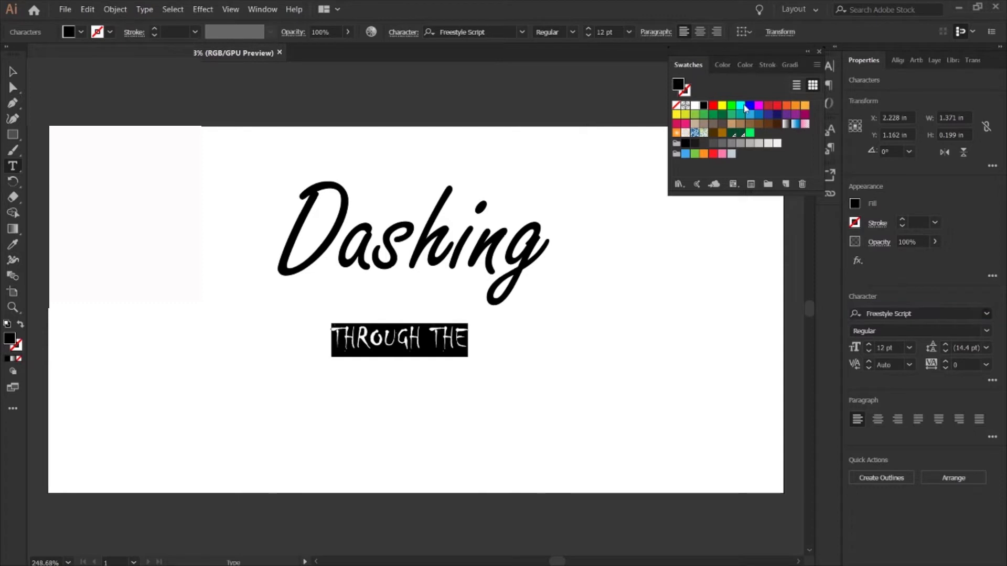
left_click(986, 314)
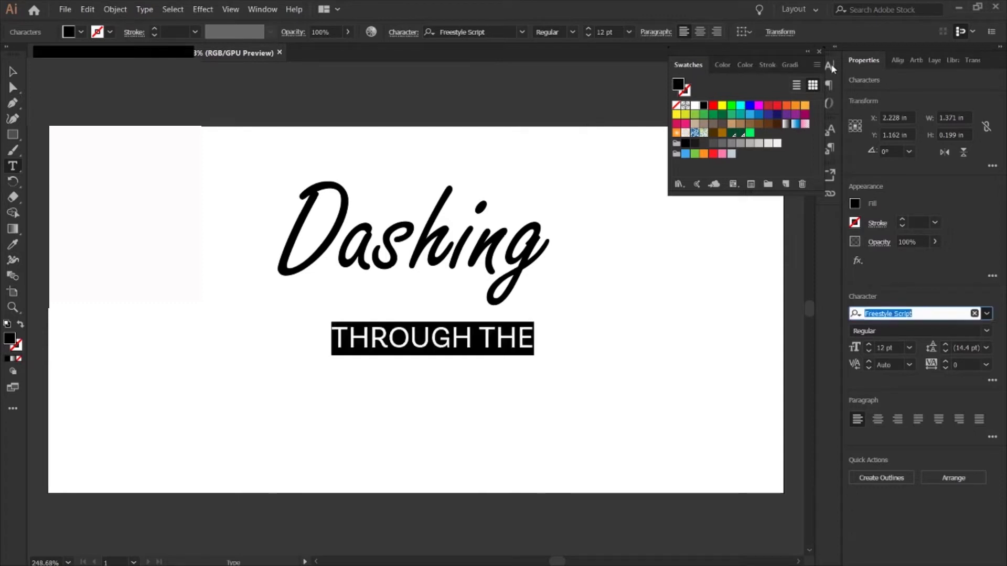
key("Down")
key("Escape")
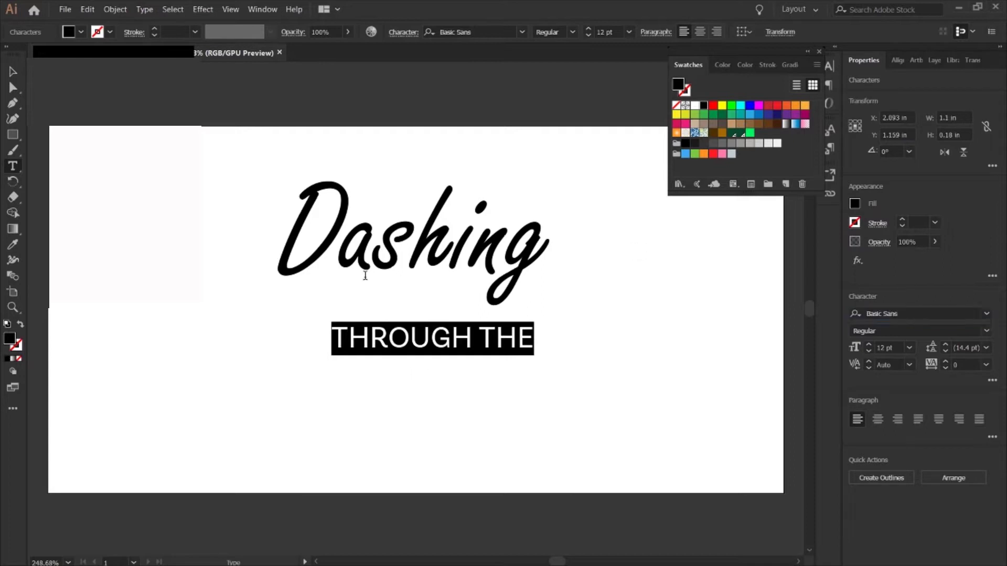
- Shrink the "THROUGH THE" text slightly and tuck it directly under "Dashing", beside the tail of the g
key("Escape")
left_click_drag(449, 348, 391, 299)
left_click_drag(280, 308, 307, 302)
left_click_drag(385, 293, 384, 288)
left_click(393, 357)
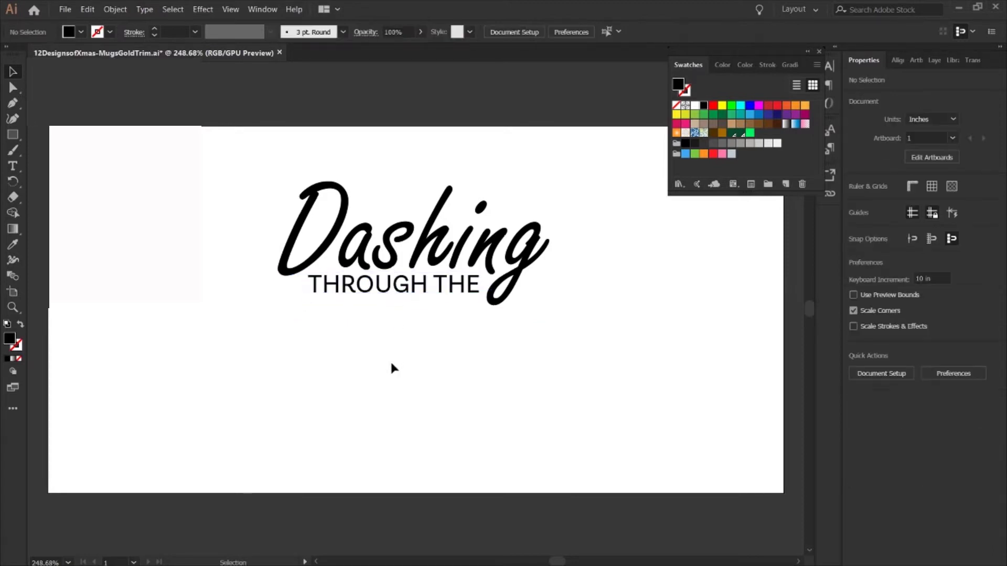
- Add a new text object reading "COCOA" below the "THROUGH THE" line
key("t")
left_click(309, 356)
type("COCOA")
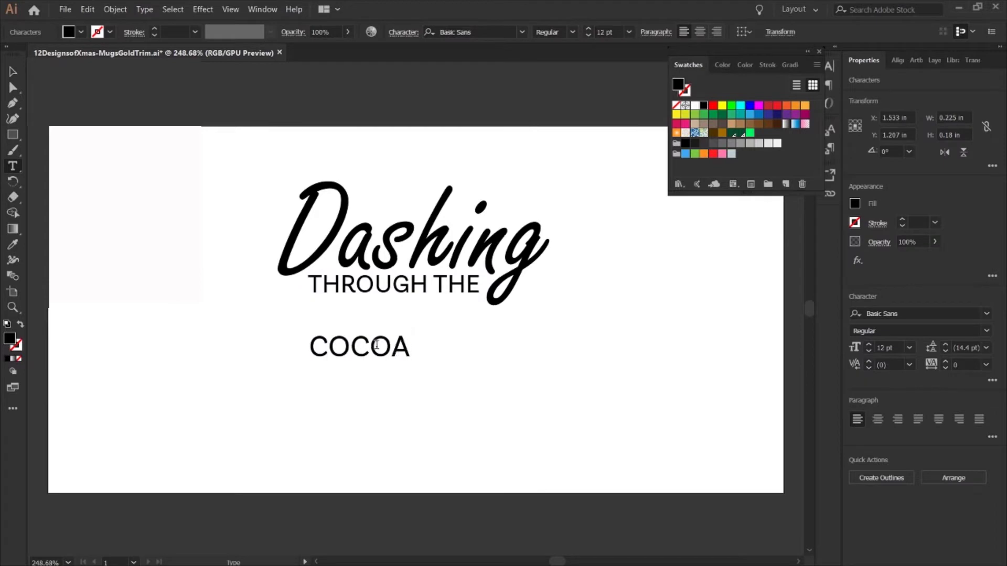
- Restyle the "COCOA" text as lowercase "cocoa" in the Al Fresco font
double_click(377, 345)
left_click(987, 313)
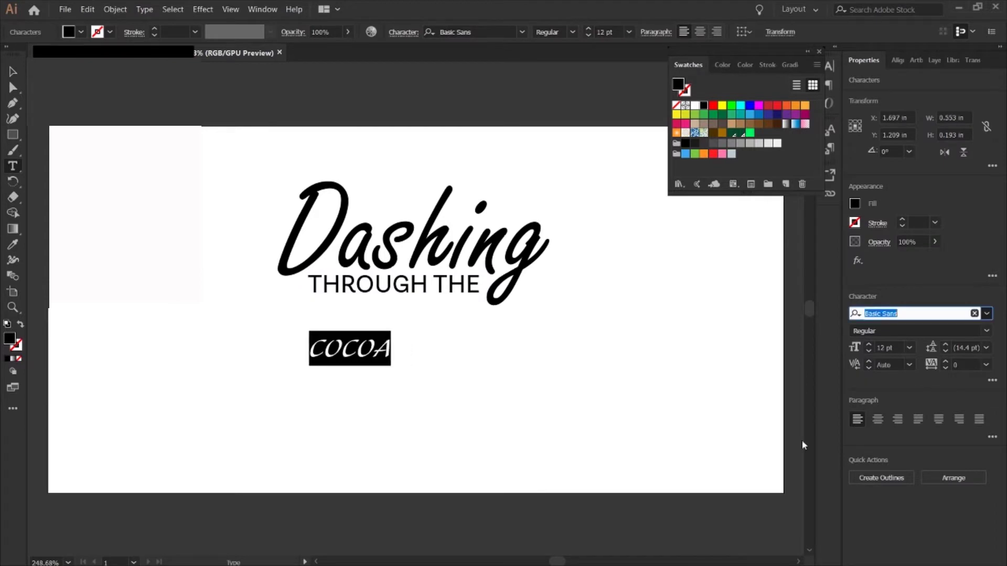
key("Down")
key("Down")
key("Down")
key("Down")
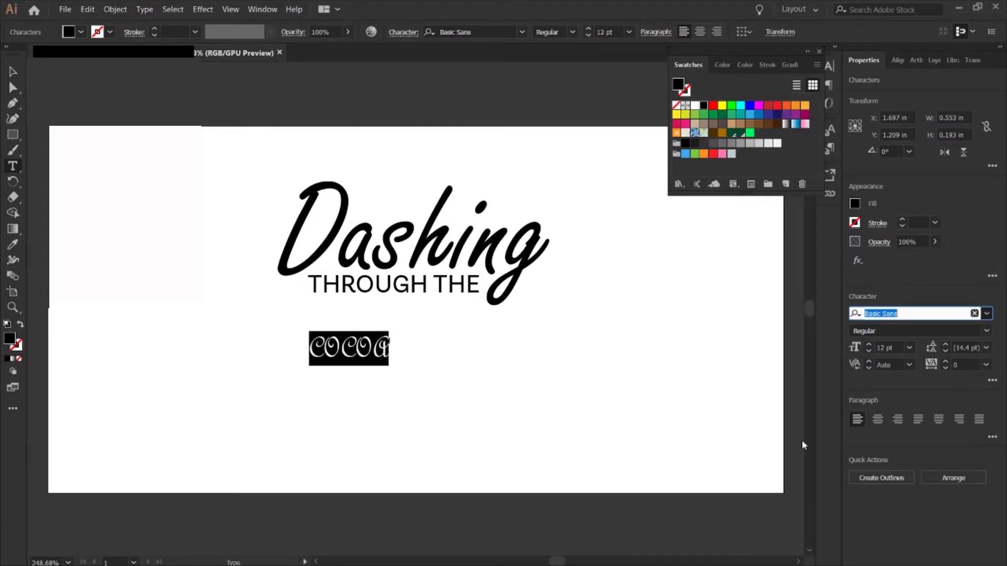
key("Down")
key("Down")
key("Down")
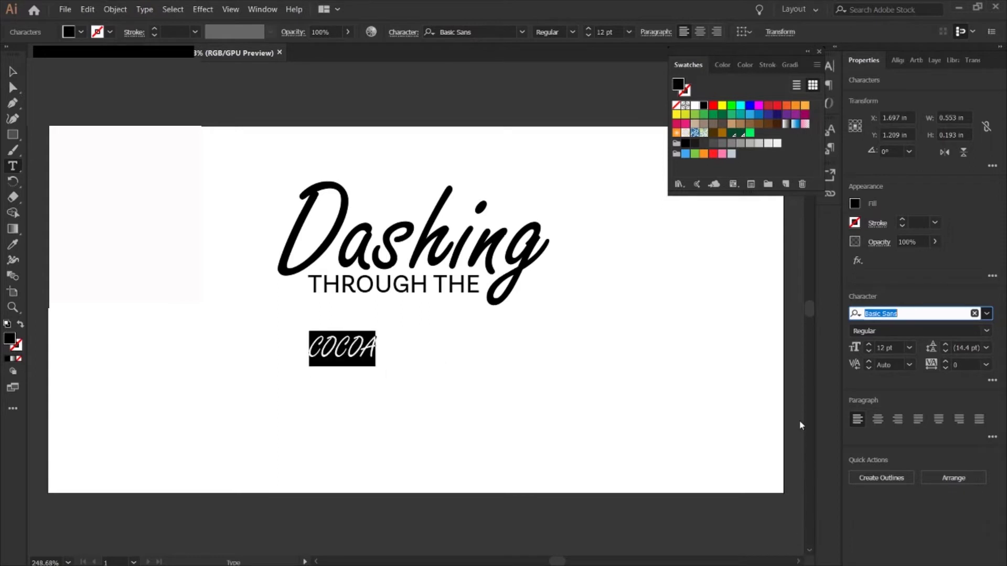
key("Down")
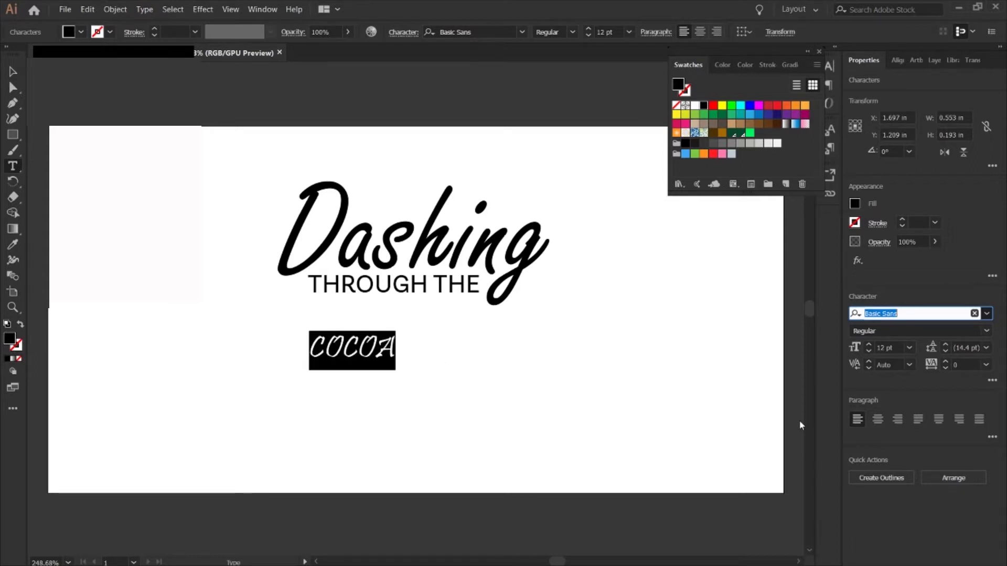
key("Down")
key("Down")
key("Down")
key("Down")
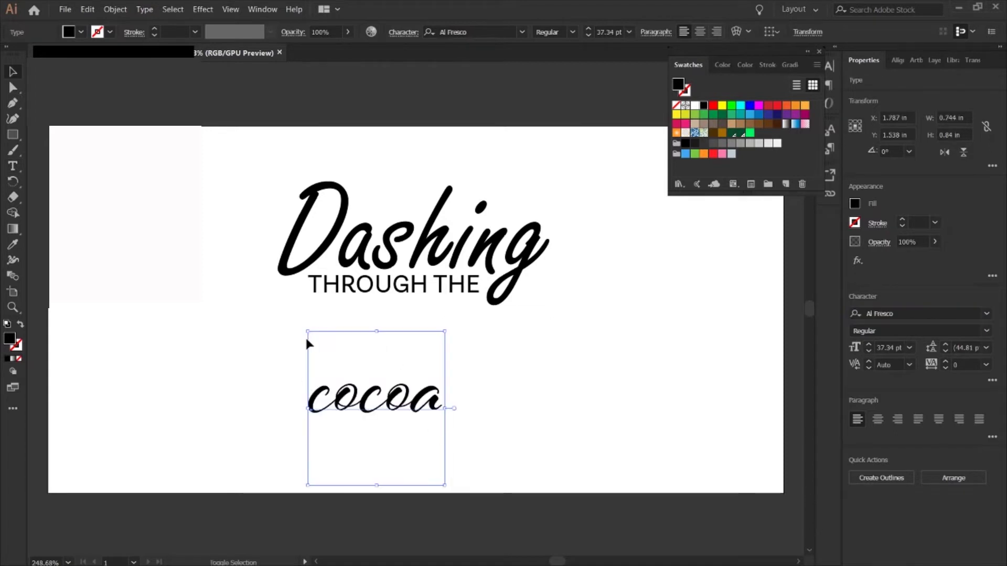
- Enlarge the "cocoa" text to about 45 pt and place a duplicate to the right of it
left_click_drag(308, 331, 225, 304)
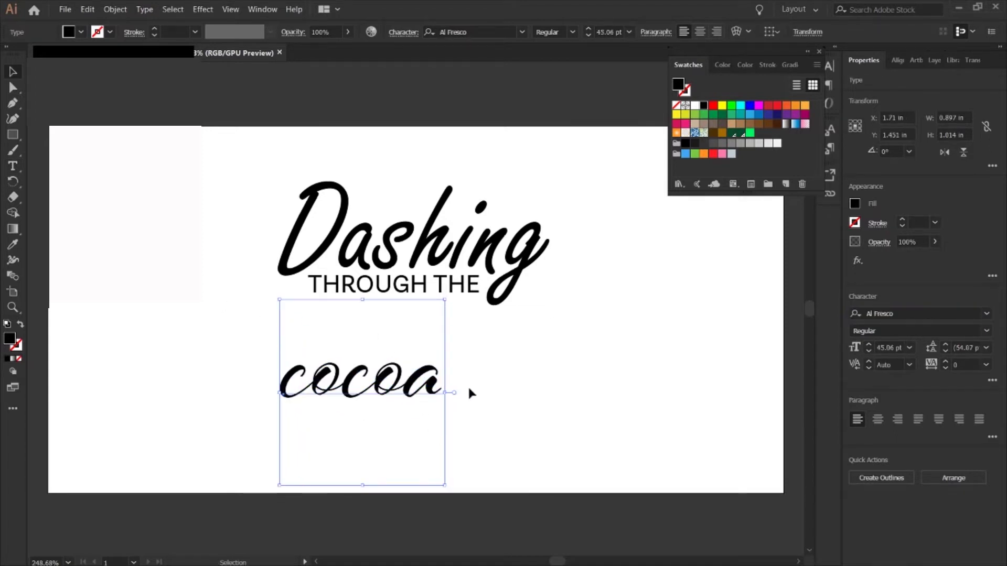
key("v")
left_click_drag(422, 397, 693, 397)
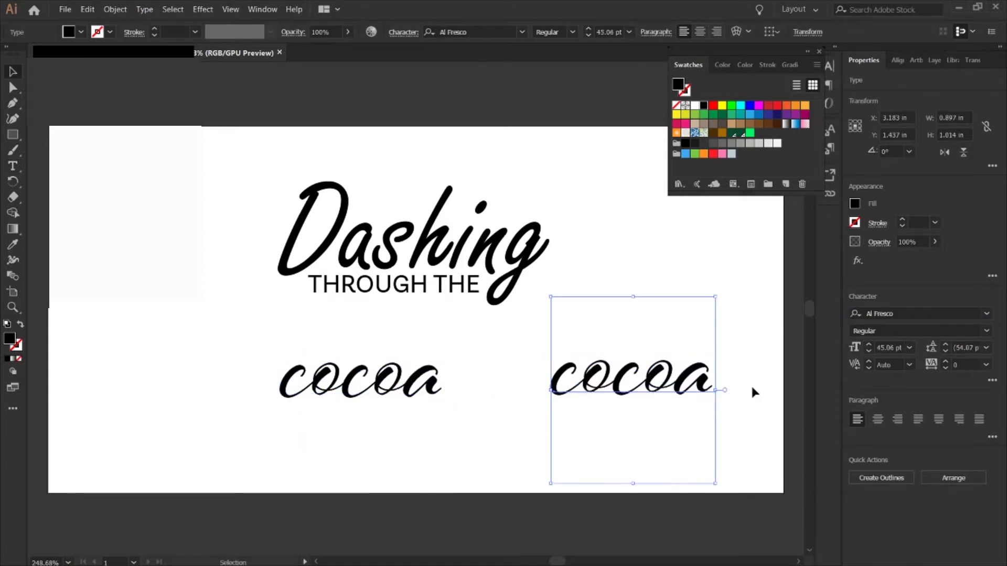
- Audition fonts on the duplicate "cocoa" text and set it in Script MT Bold
left_click(991, 316)
key("Down")
key("Down")
key("Down")
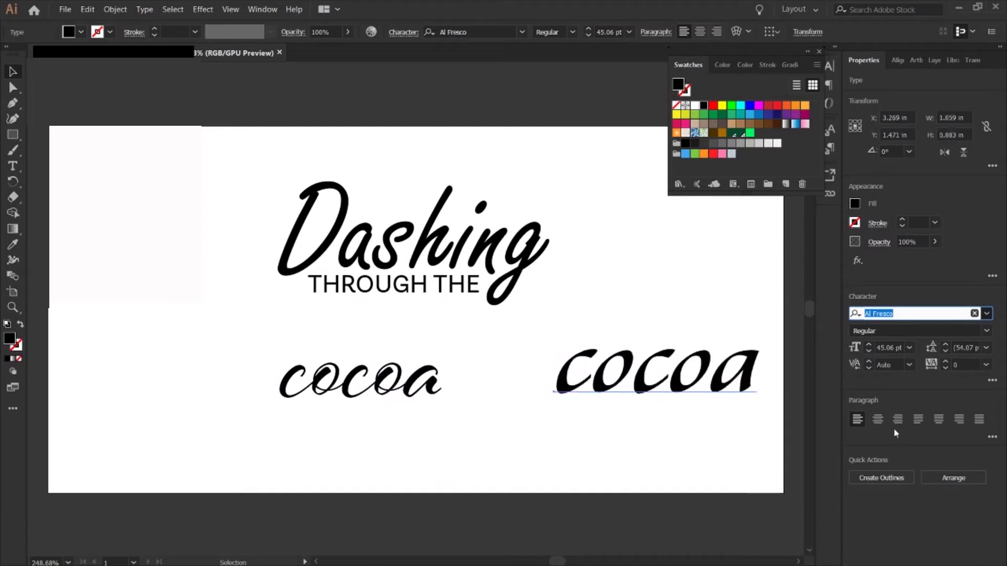
key("Down")
key("Down")
key("Down")
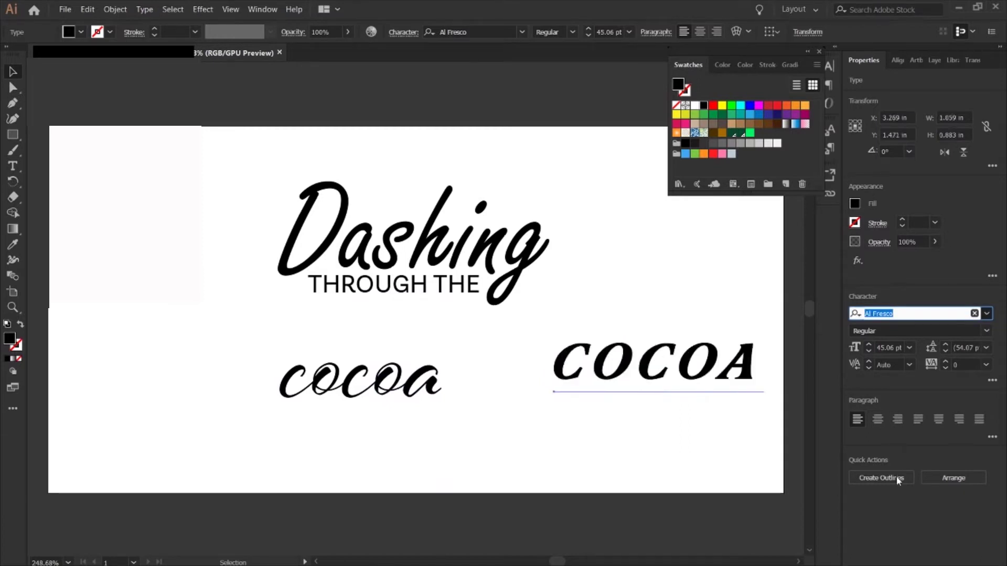
key("Down")
key("Down")
key("Down")
key("Down")
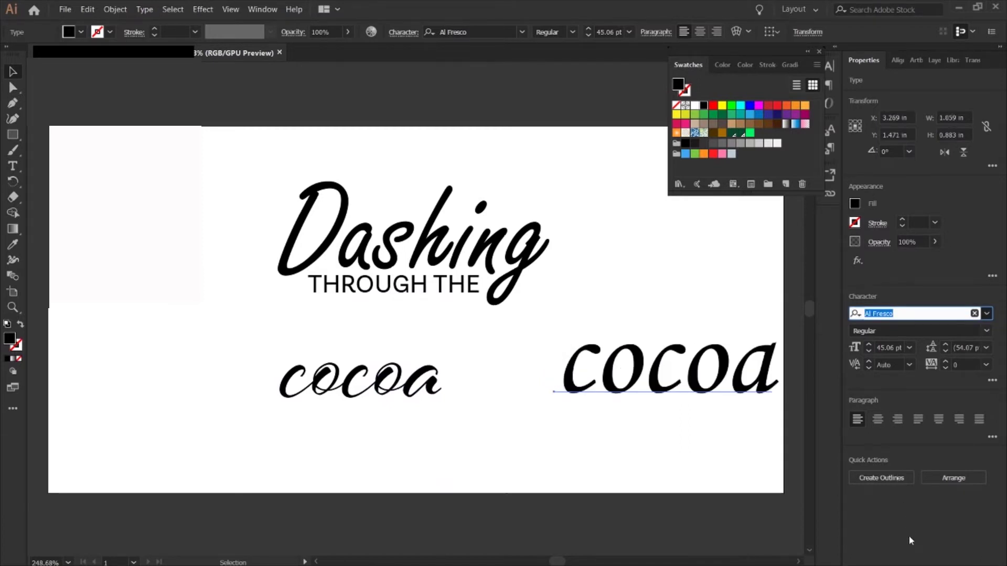
key("Down")
key("Down")
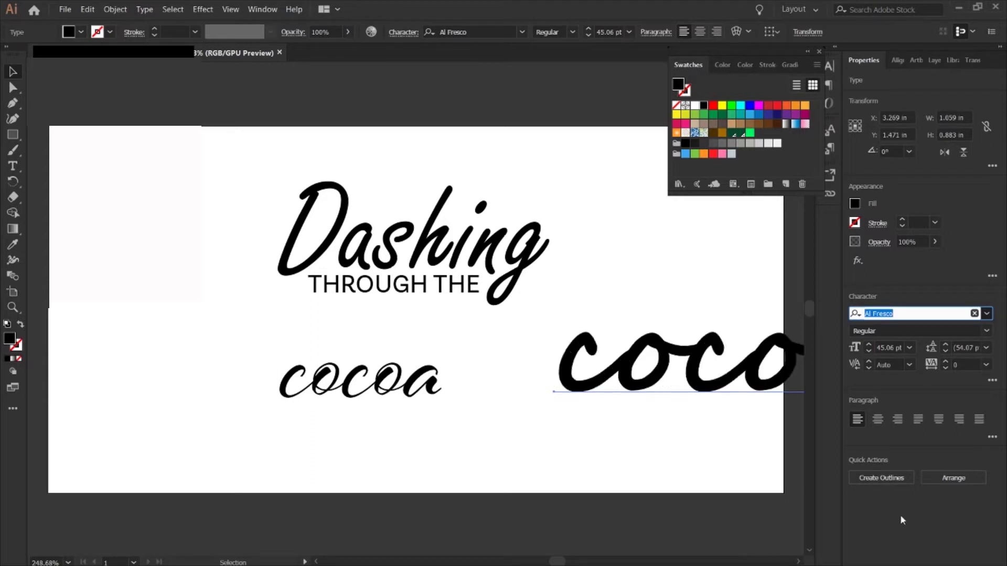
key("Down")
key("Down")
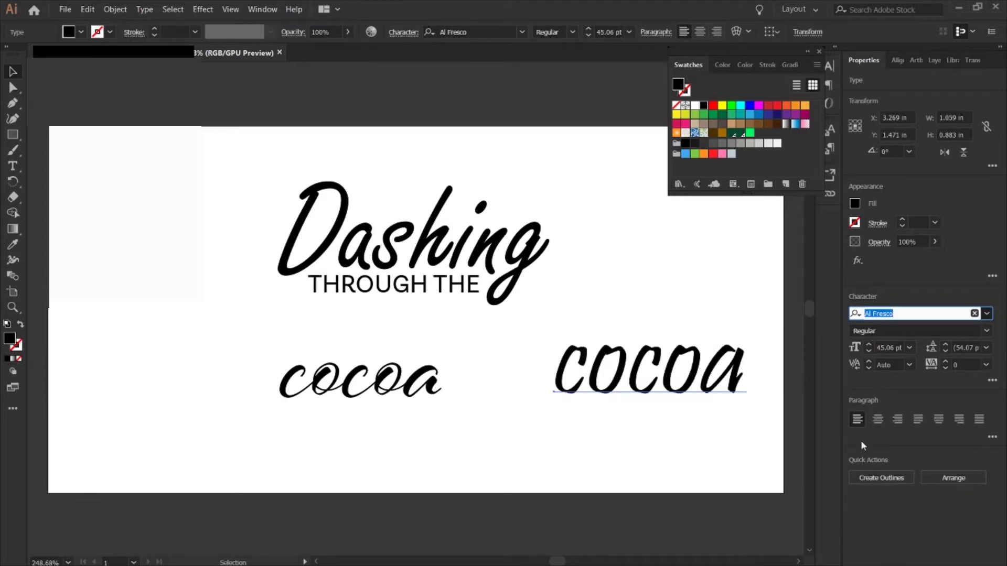
key("Down")
key("Down")
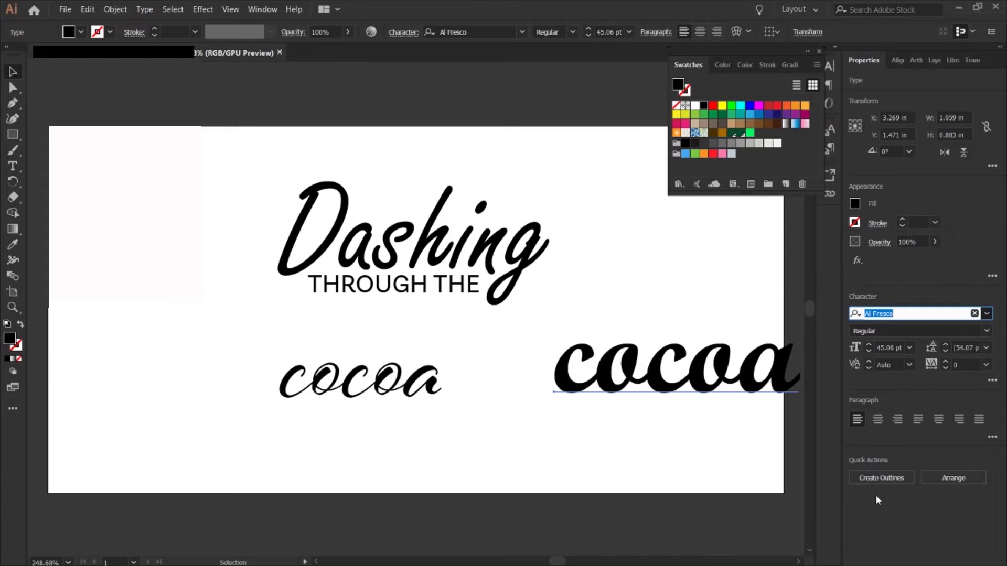
key("Down")
key("Down")
key("Down")
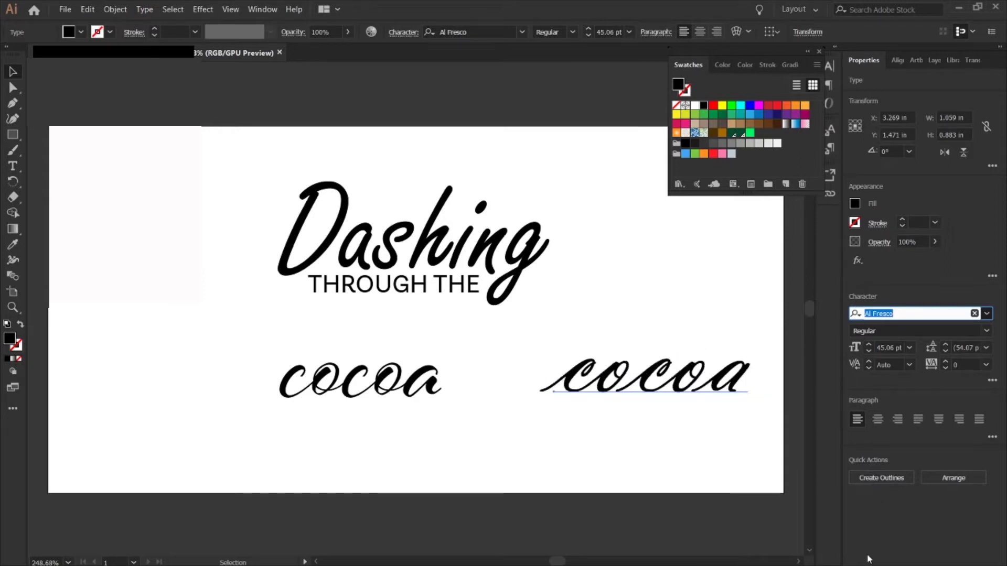
key("Down")
key("Down")
key("Down")
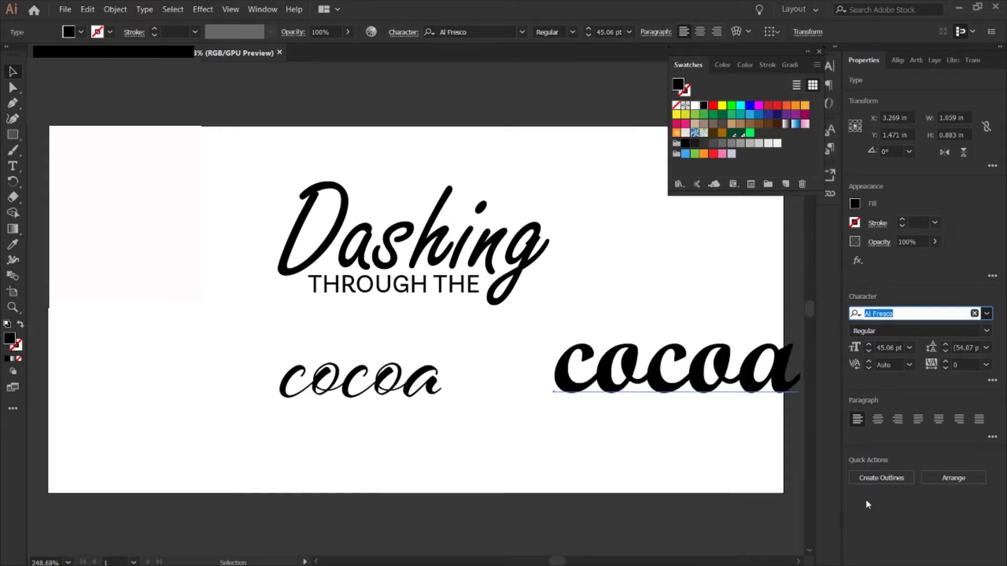
key("Return")
- Try capitalizing both c's of the Script MT Bold word so it reads "CoCoa"
key("t")
left_click_drag(586, 373, 563, 371)
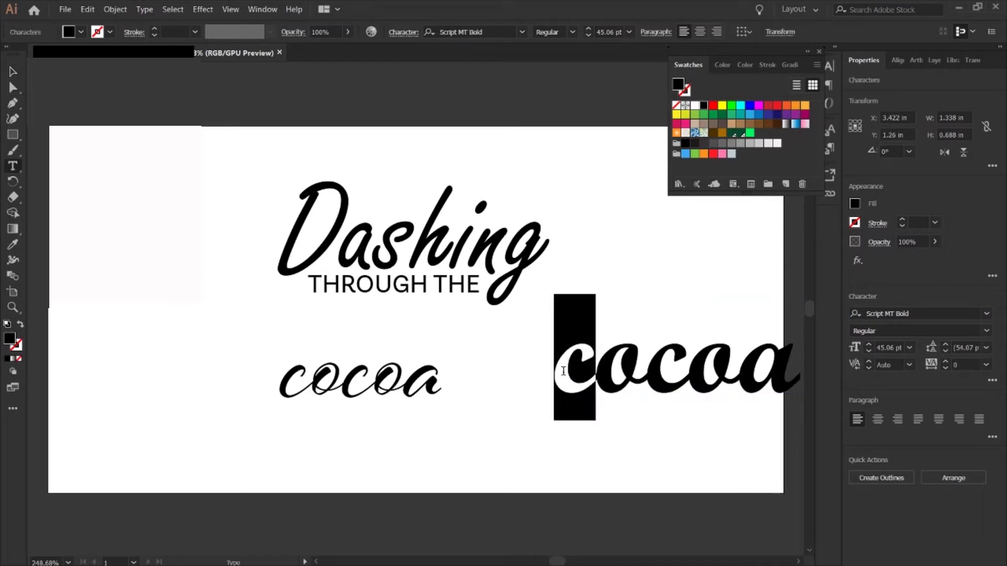
type("C")
left_click_drag(711, 372, 672, 371)
type("C")
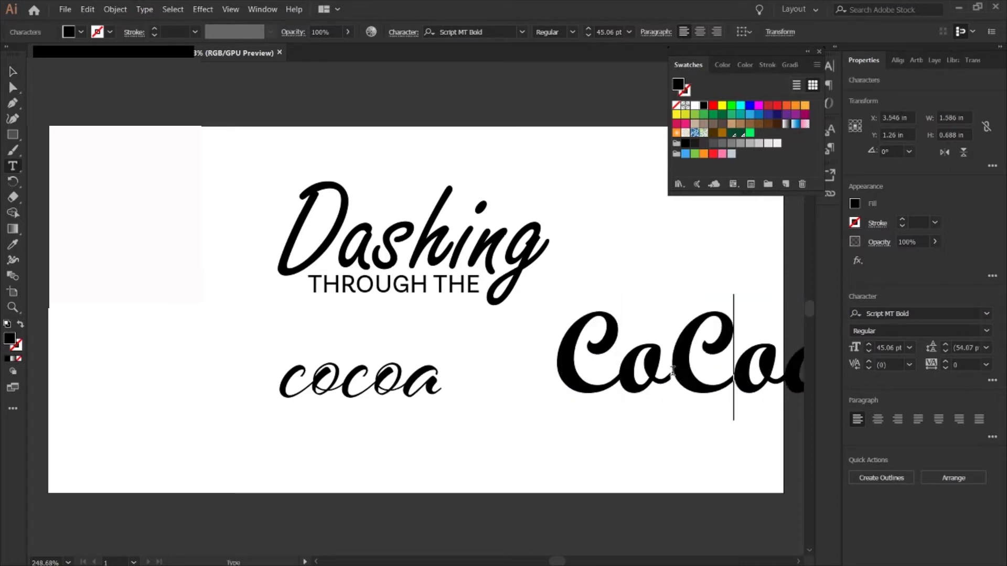
- Move the Al Fresco "cocoa" directly beneath the bold "cocoa" and replace its text with "coffee"
scroll(672, 370, "right", 5)
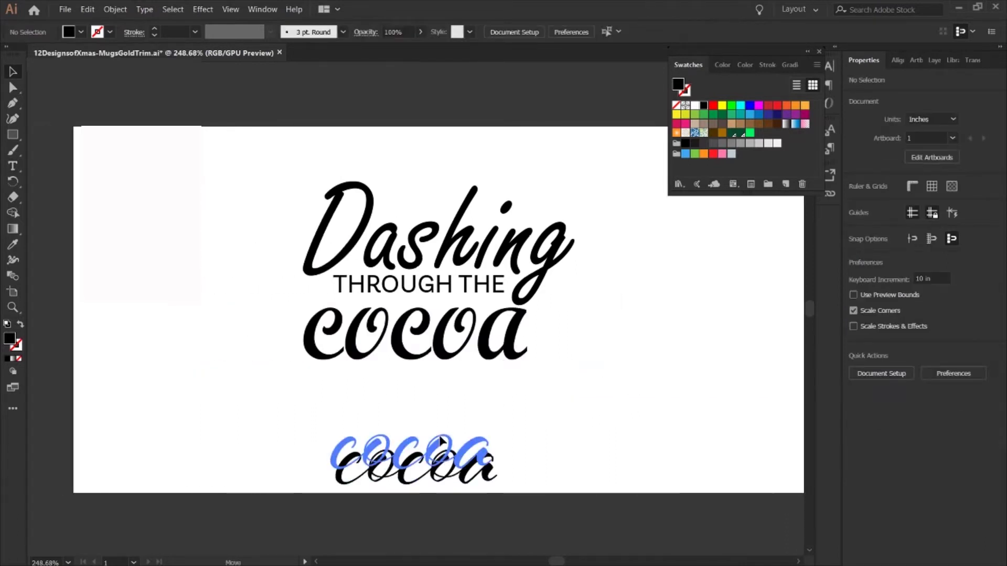
left_click_drag(442, 441, 419, 367)
double_click(406, 398)
key("ctrl+a")
type("cof")
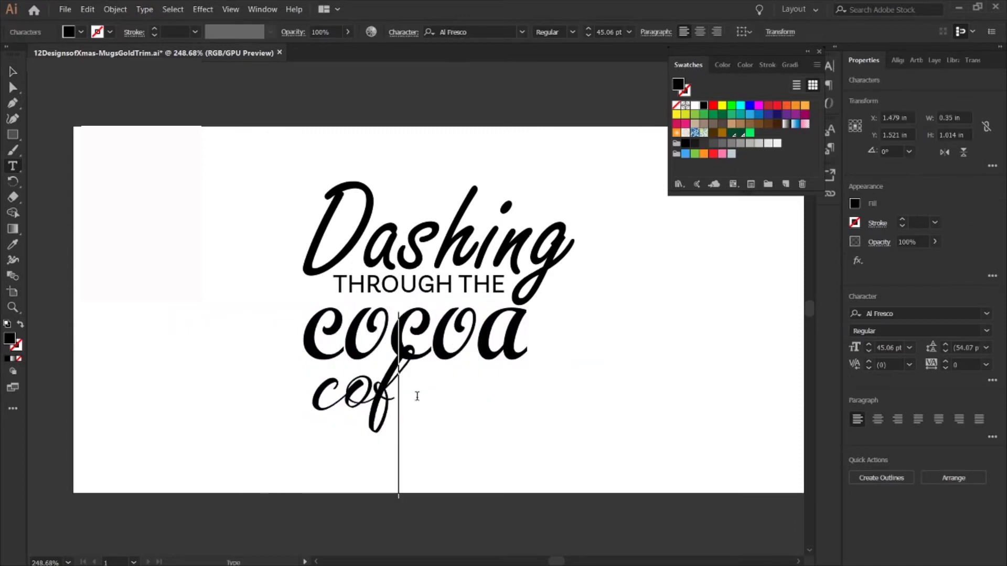
type("fee")
key("Escape")
left_click(366, 430)
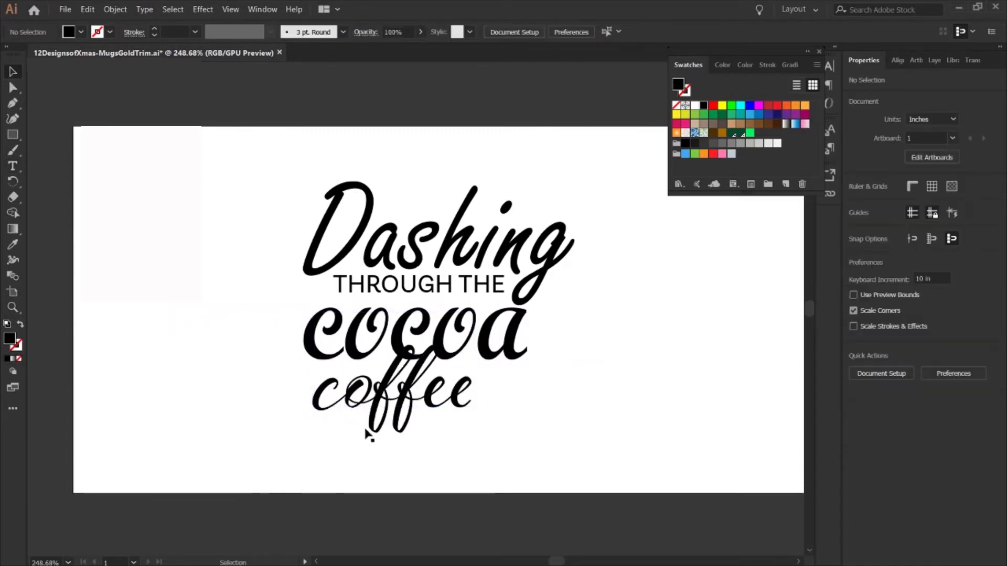
- Shrink the Al Fresco "COFFEE" text to about 23 pt and fit it directly beneath "COCOA"
left_click_drag(374, 425, 159, 472)
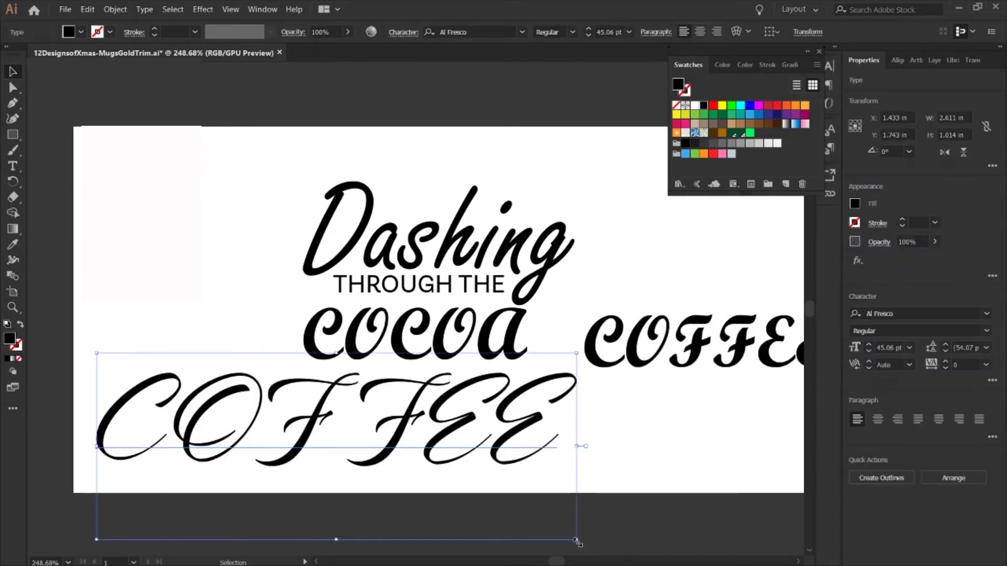
left_click_drag(576, 539, 529, 493)
left_click_drag(382, 439, 461, 398)
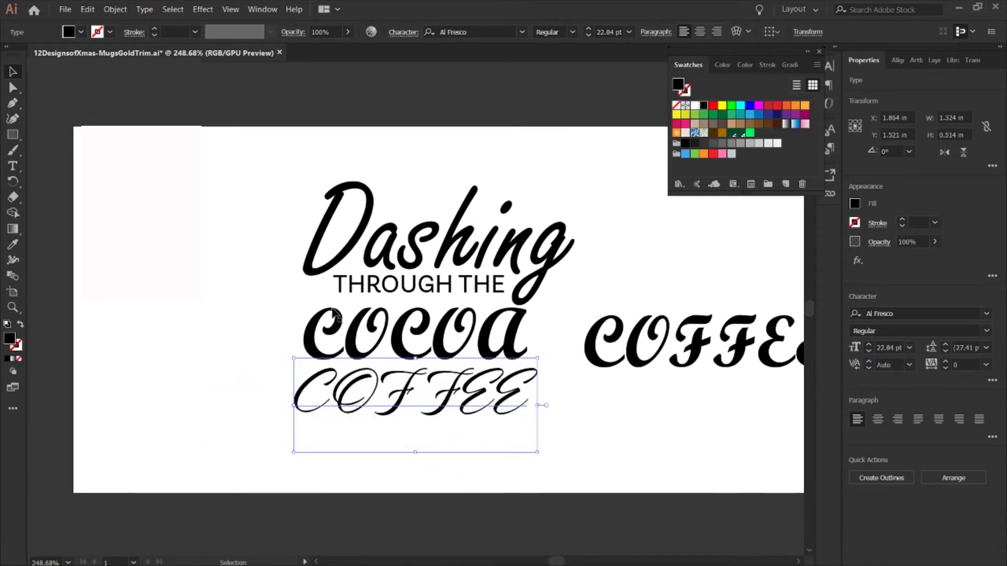
- Thicken the Al Fresco "COFFEE" text with a 0.01 in black stroke
left_click(902, 220)
left_click(919, 223)
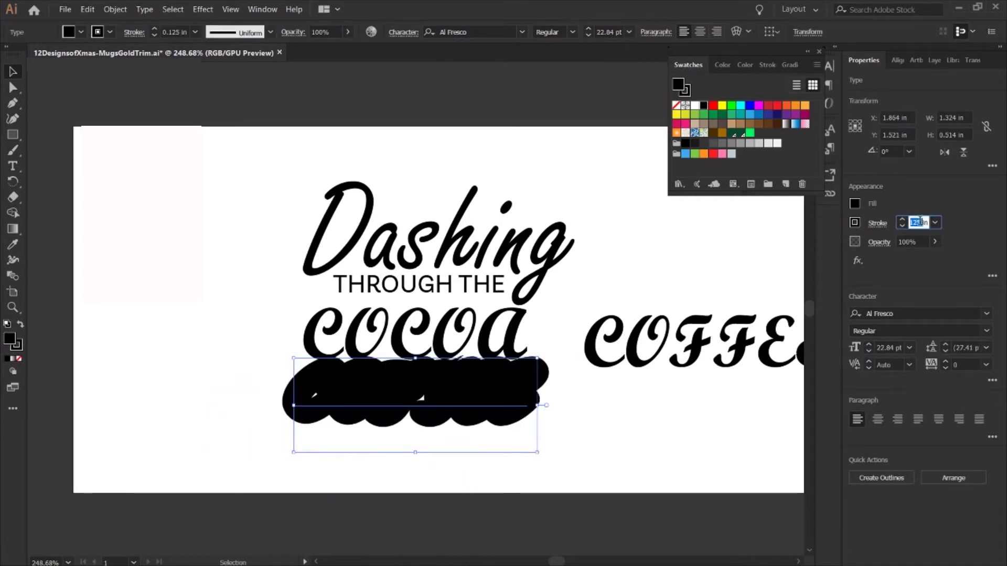
type(".01")
key("Return")
left_click(574, 449)
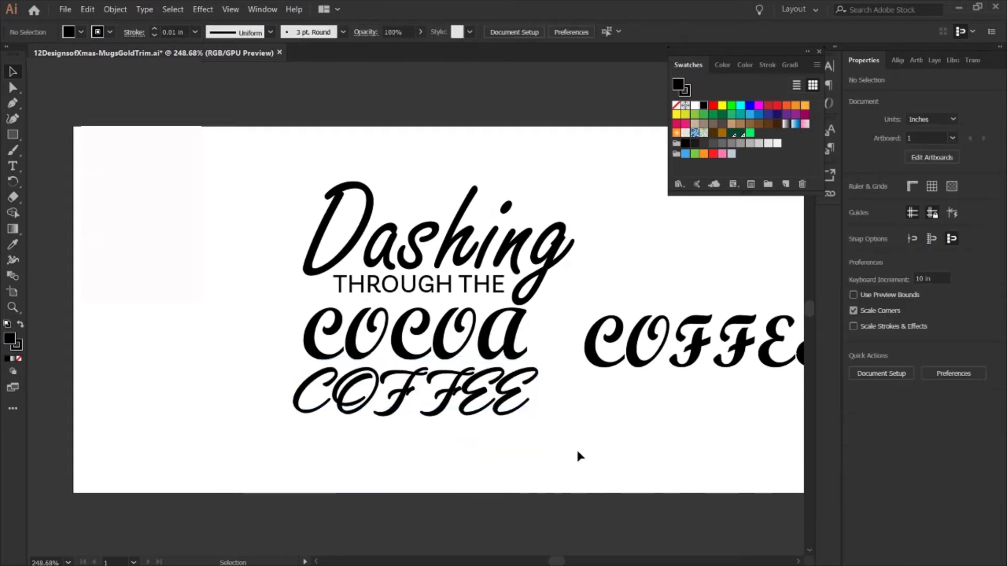
- Move the Script MT Bold "COFFEE" below the Al Fresco "COFFEE" for comparison
scroll(607, 457, "right", 3)
left_click_drag(564, 364, 257, 473)
scroll(482, 465, "left", 2)
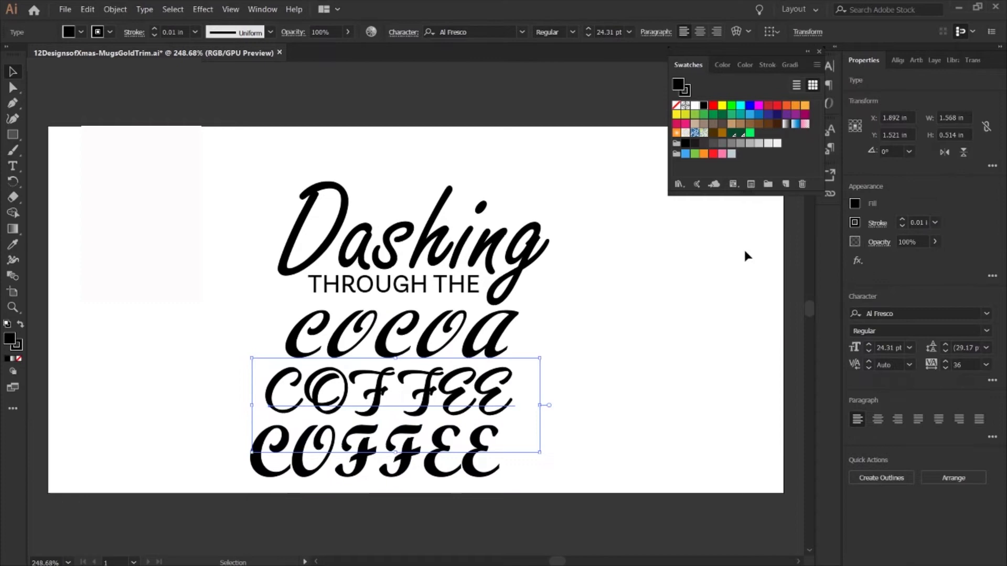
- Set the Script MT Bold "COFFEE" text's tracking to 20 and shear it by -20° to straighten its slant
left_click(564, 342)
left_click(404, 466)
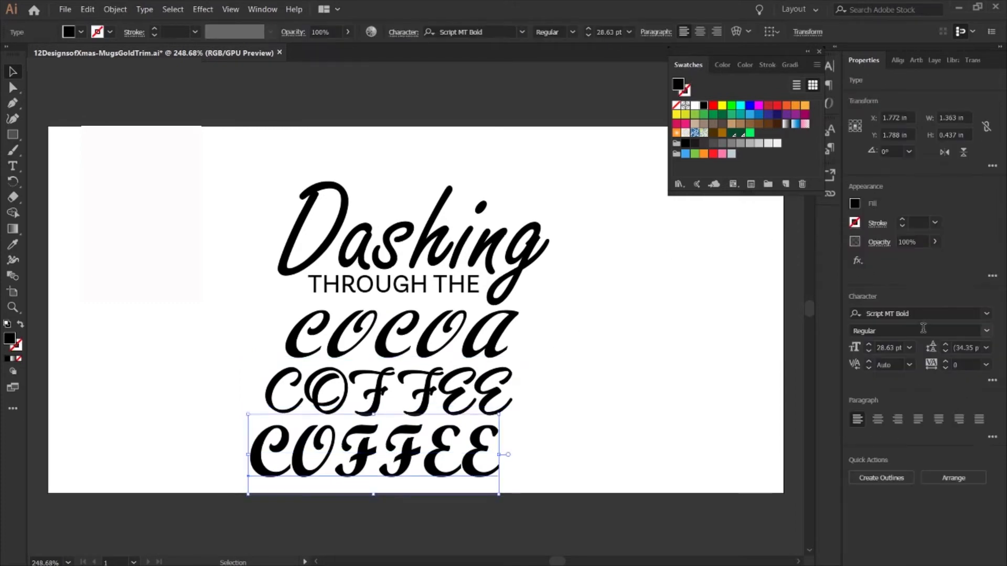
left_click(946, 362)
left_click(946, 362)
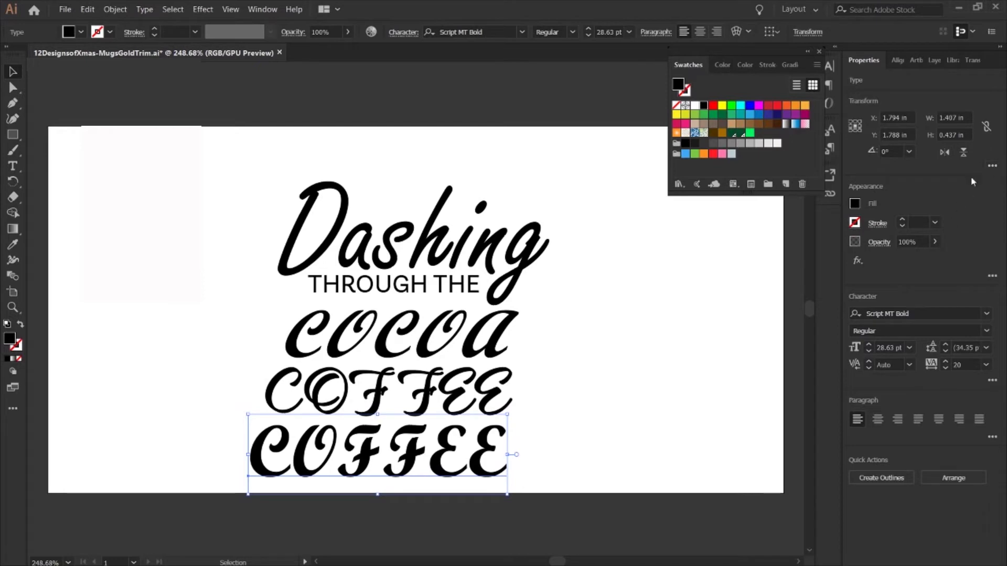
double_click(939, 223)
type("-")
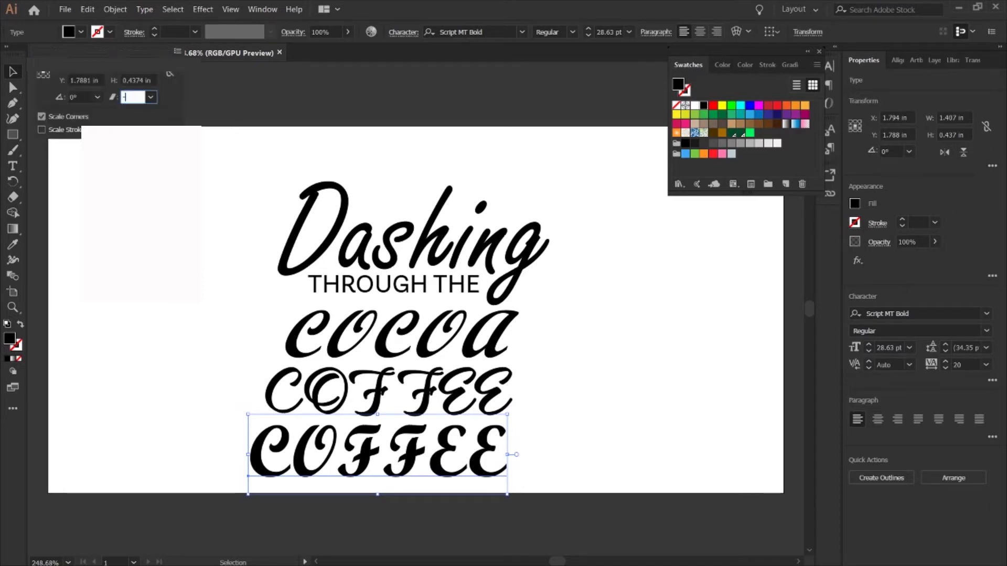
type("20")
key("Return")
key(".")
left_click(652, 396)
- Move the Al Fresco "COFFEE" to the artboard's lower edge and place the upright Script MT Bold "COFFEE" beneath "COCOA"
left_click_drag(412, 465, 694, 403)
left_click_drag(452, 392, 446, 486)
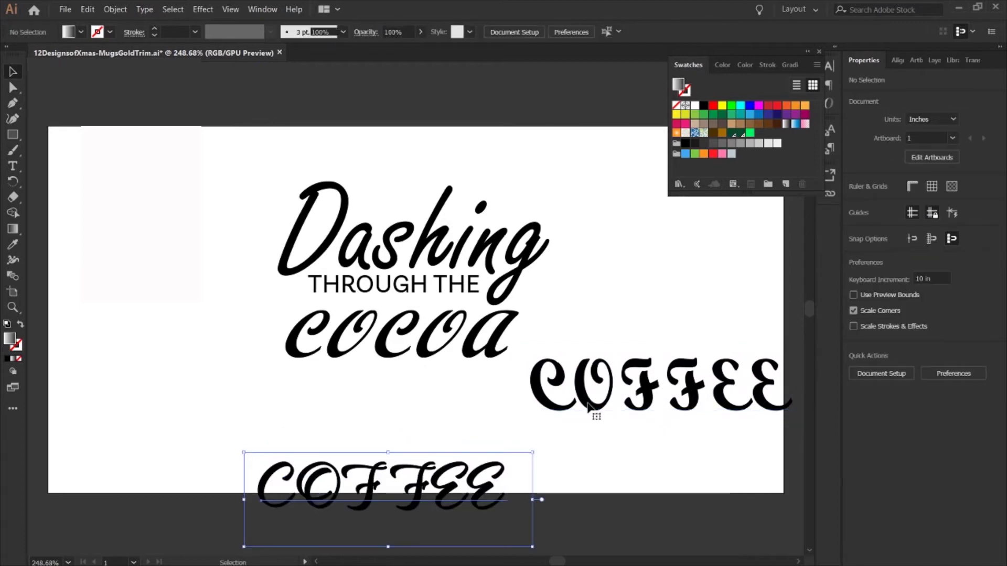
left_click_drag(587, 405, 340, 390)
left_click_drag(415, 389, 397, 410)
left_click(576, 380)
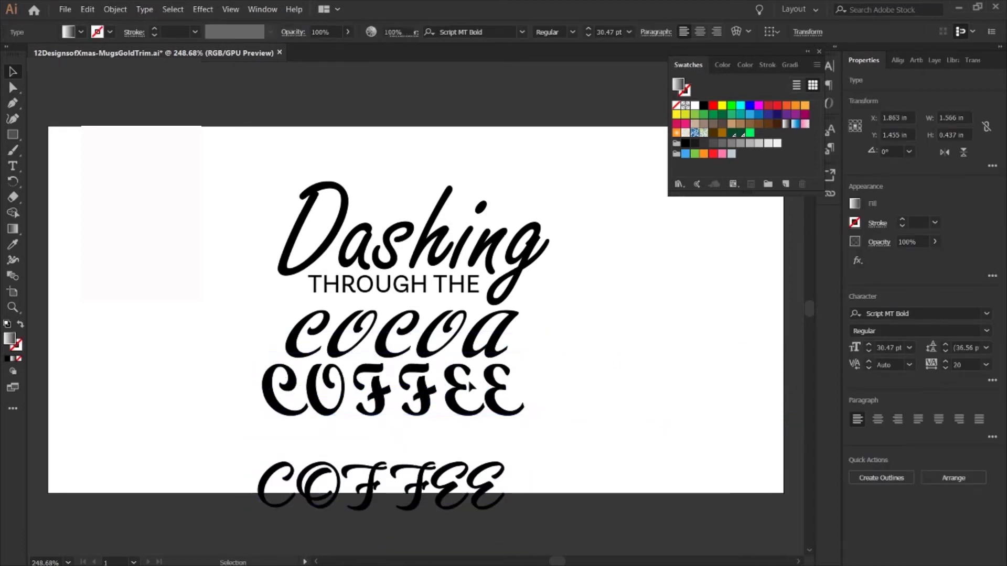
- Set both "COFFEE" variants aside along the artboard's lower edge, clearing the space beneath "COCOA"
left_click(443, 484)
left_click_drag(441, 493, 278, 488)
left_click_drag(426, 412, 625, 518)
- Duplicate the "Dashing" text below "COCOA" and replace the copy's wording with "COFFEE" in Freestyle Script
left_click(475, 257)
left_click_drag(475, 257, 452, 431)
double_click(402, 424)
type("COFFRR")
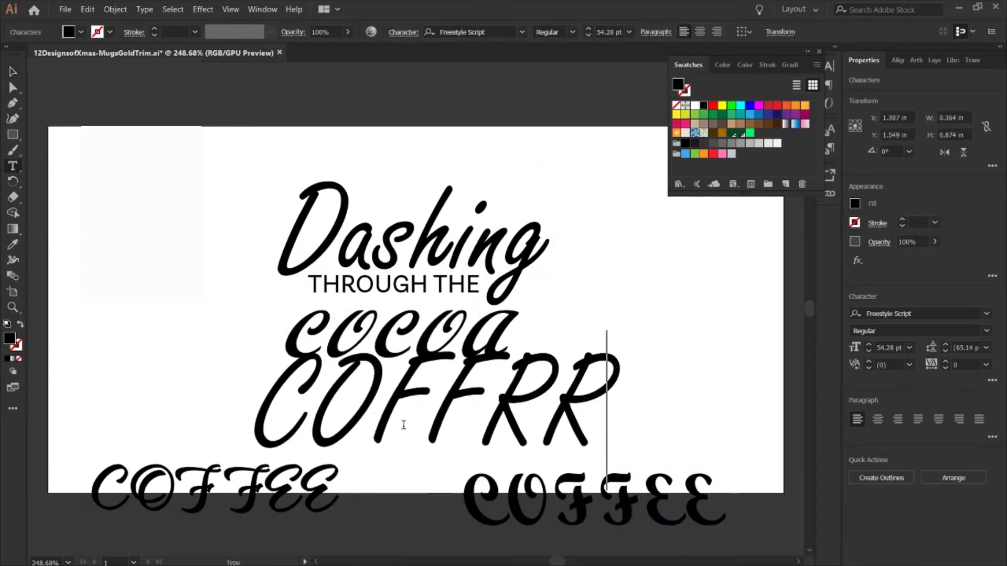
key("BackSpace")
key("BackSpace")
type("EE")
key("Escape")
- Shrink the Freestyle Script "COFFEE" to about 35 pt and position it beneath the "COCOA" line
left_click_drag(622, 332, 555, 367)
left_click_drag(472, 428, 417, 427)
left_click_drag(489, 447, 502, 454)
left_click_drag(394, 401, 403, 405)
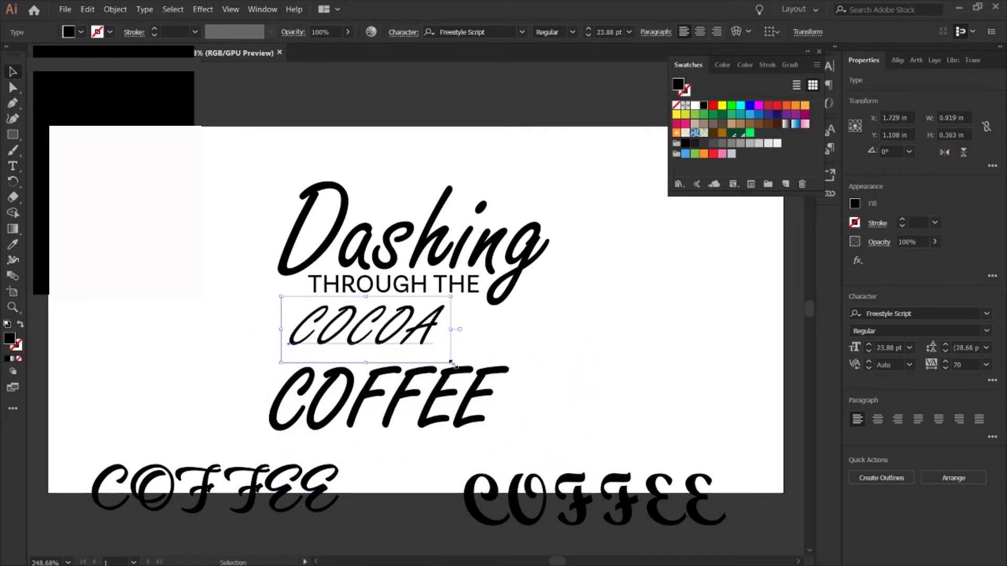
- Enlarge the Freestyle Script "COCOA" to about 28.6 pt and tuck it directly under "THROUGH THE"
left_click_drag(452, 363, 485, 377)
left_click_drag(452, 339, 431, 344)
left_click(591, 350)
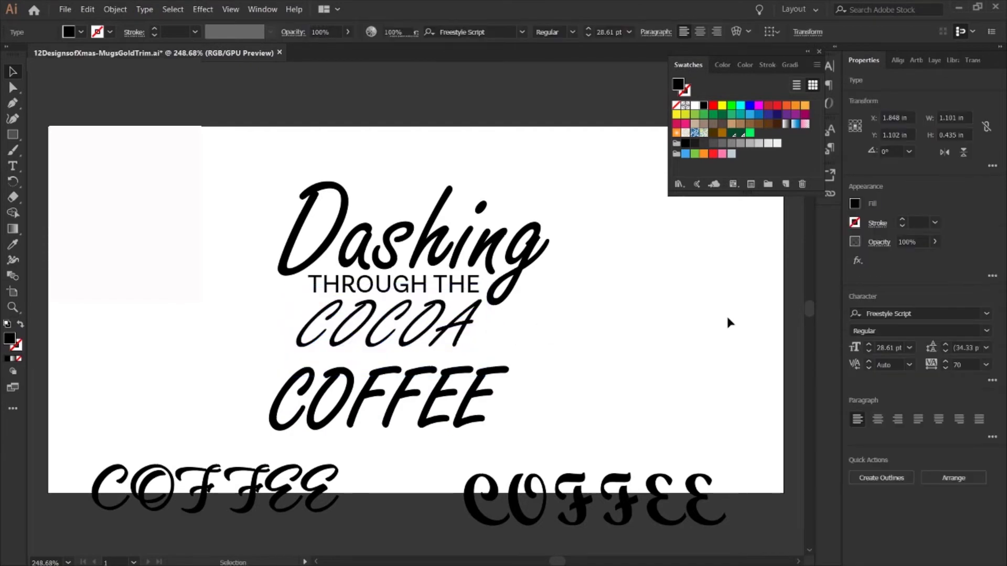
left_click(443, 333)
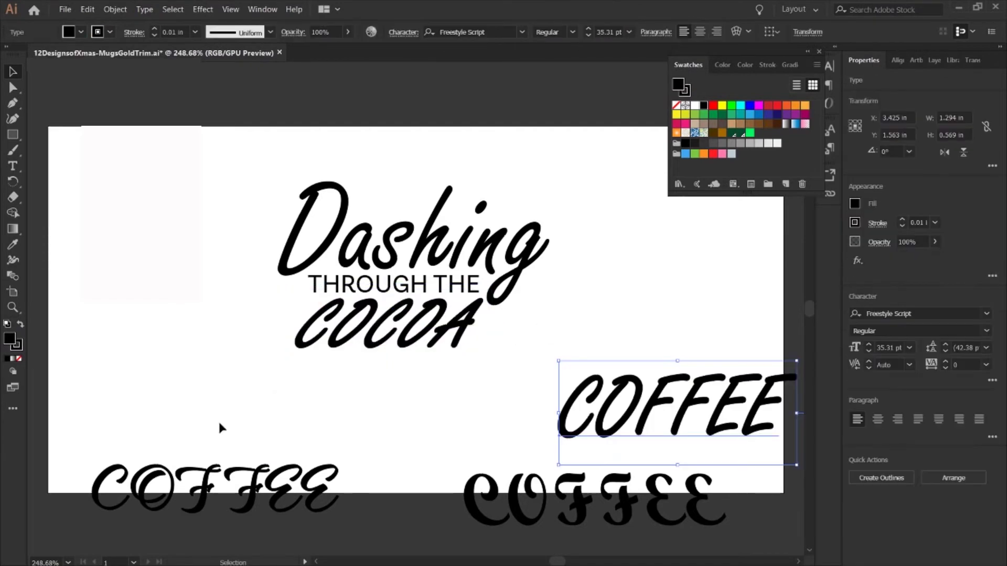
- Move the Al Fresco "COFFEE" up from the artboard's lower edge to directly beneath the Freestyle Script "COCOA"
left_click_drag(199, 508, 375, 402)
left_click(571, 285)
scroll(602, 350, "right", 3)
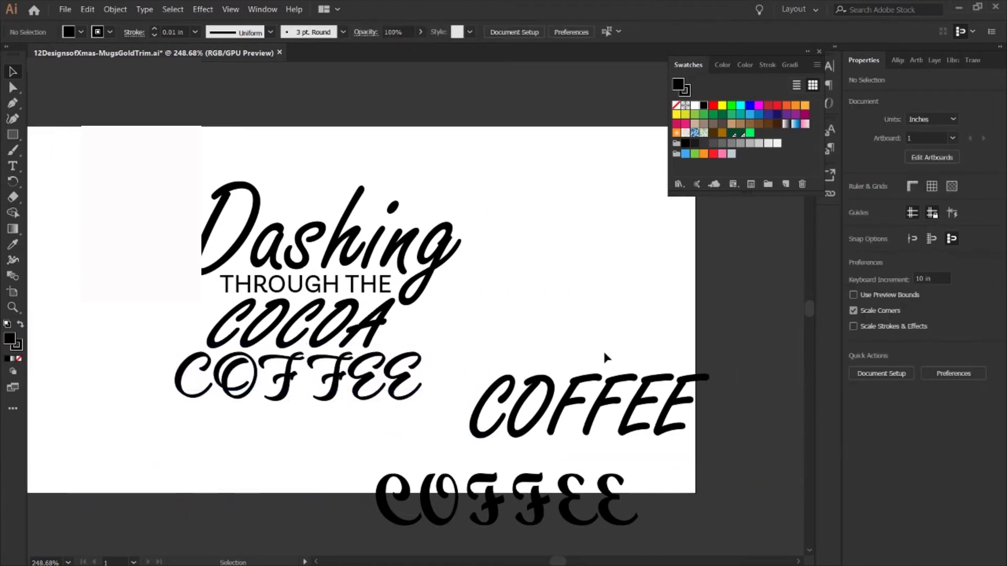
scroll(602, 349, "left", 1)
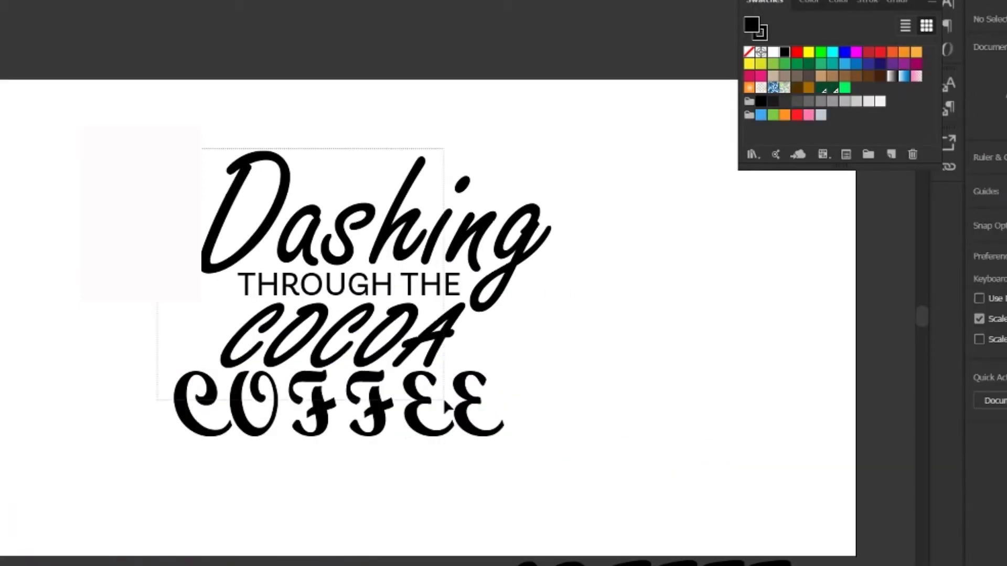
- Fill all four lines of lettering with dark green and give the "COCOA" outline the same colour
left_click(397, 394)
left_click(740, 133)
left_click(406, 320)
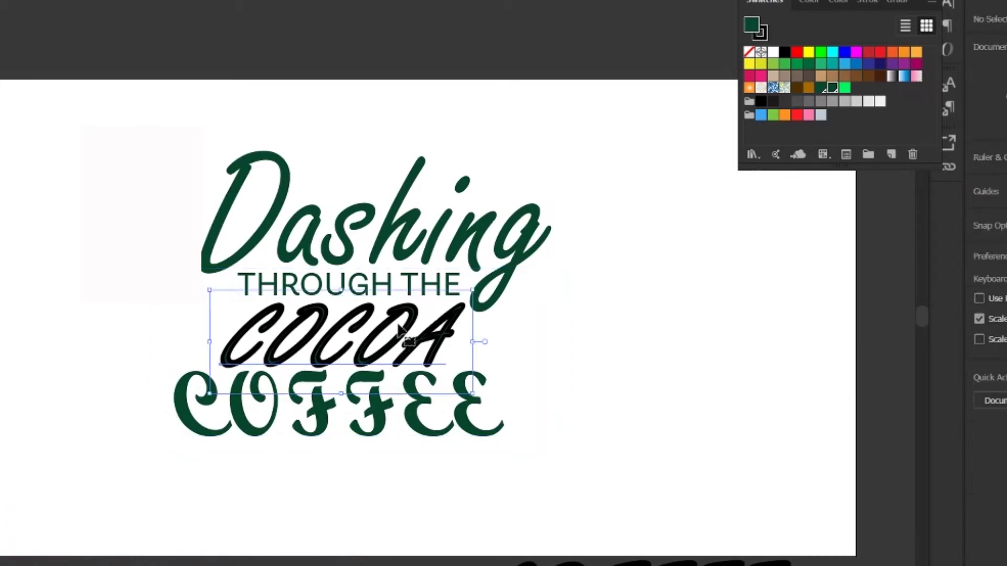
left_click(763, 33)
left_click(832, 87)
left_click(592, 294)
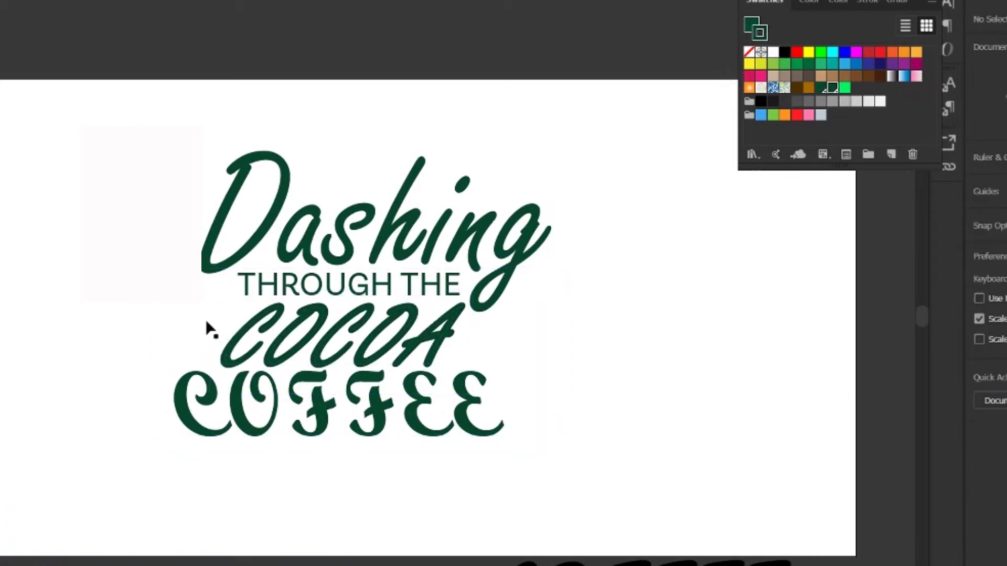
- Try a bright green fill on the "THROUGH THE" text
left_click(256, 288)
left_click(844, 87)
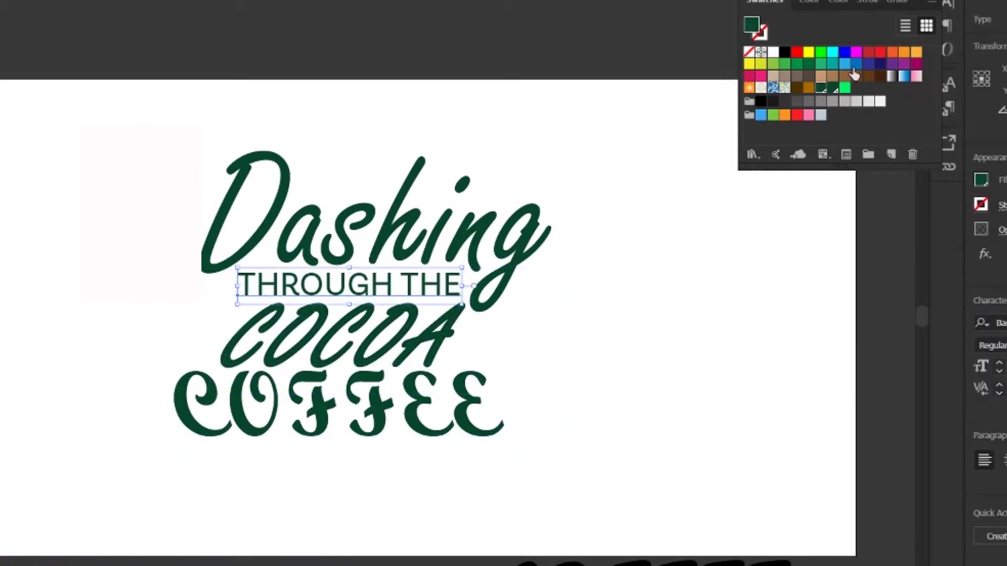
key("ctrl+z")
left_click(602, 312)
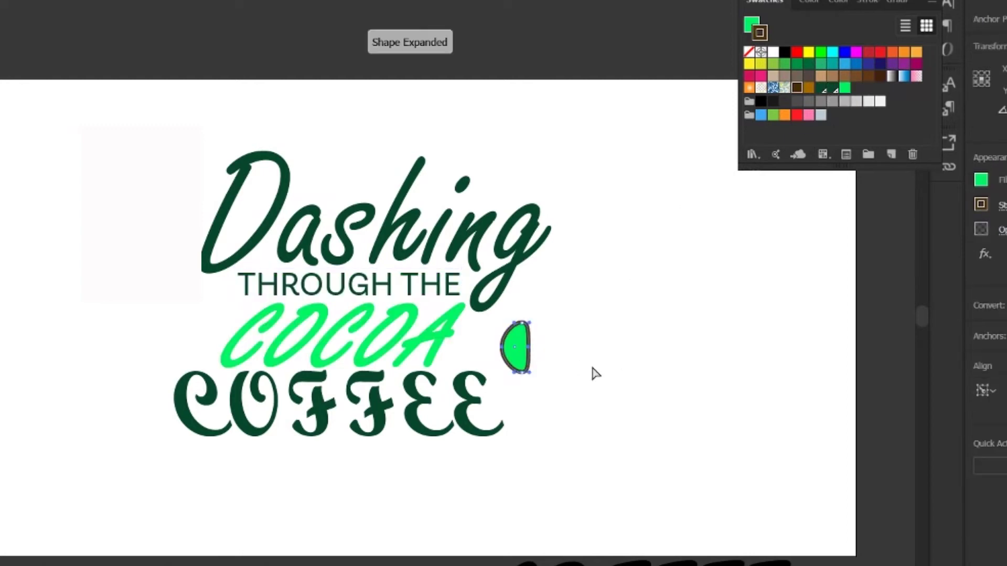
- Recolour the half-bean shape beside "COCOA" as dark brown without an outline and tilt it slightly counterclockwise
key("e")
left_click(749, 51)
left_click(750, 23)
left_click(797, 88)
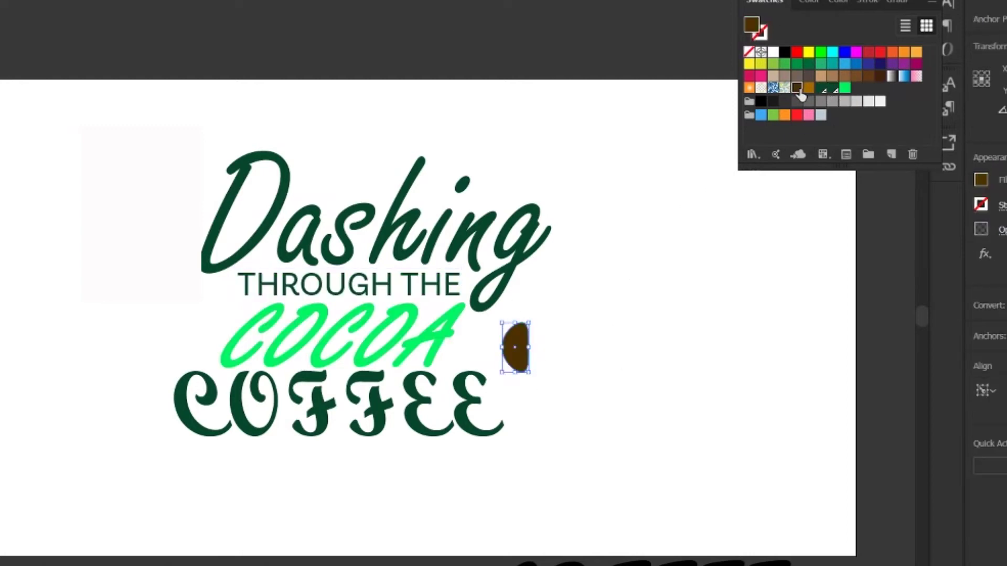
left_click_drag(500, 318, 487, 320)
key("a")
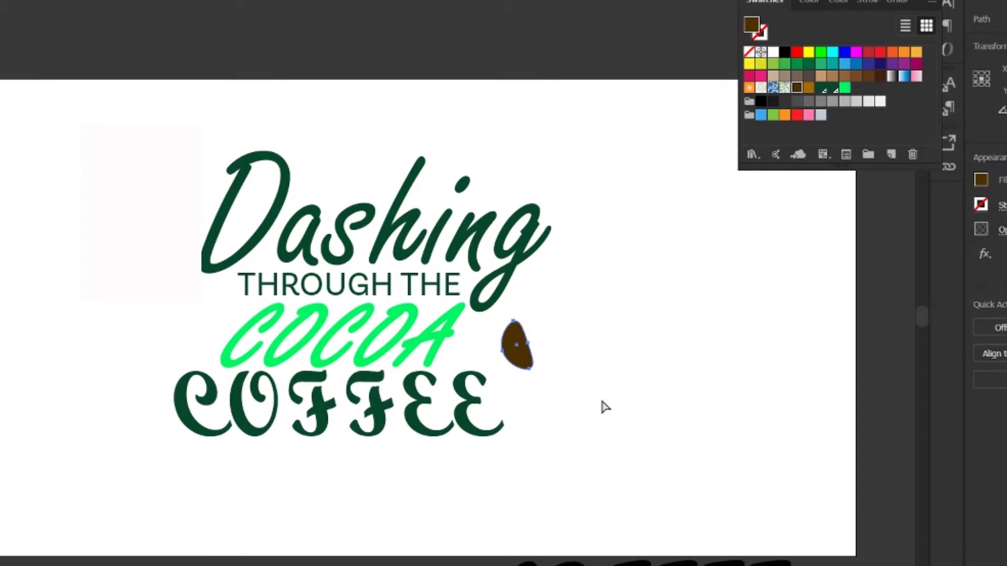
- Round the pointed ends of the dark brown half-bean so it becomes a fuller coffee bean shape
left_click(530, 370)
left_click(505, 326)
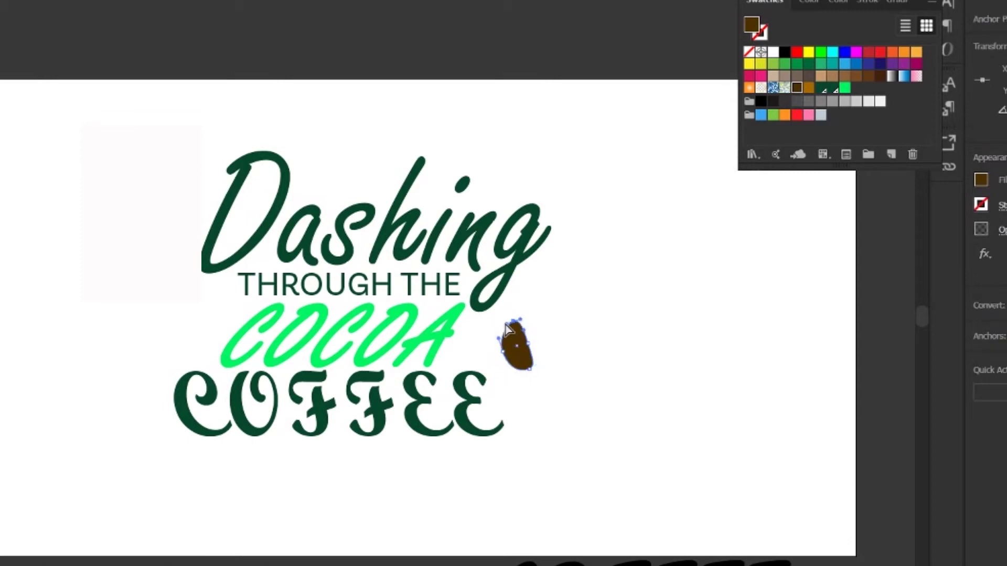
left_click(587, 335)
key("v")
- Move the bean slightly closer to "COCOA" and draw a black curved crease down its length
mouse_move(511, 353)
left_mouse_down()
mouse_move(498, 346)
mouse_move(496, 326)
mouse_move(505, 349)
left_mouse_up()
left_click(616, 358)
key("p")
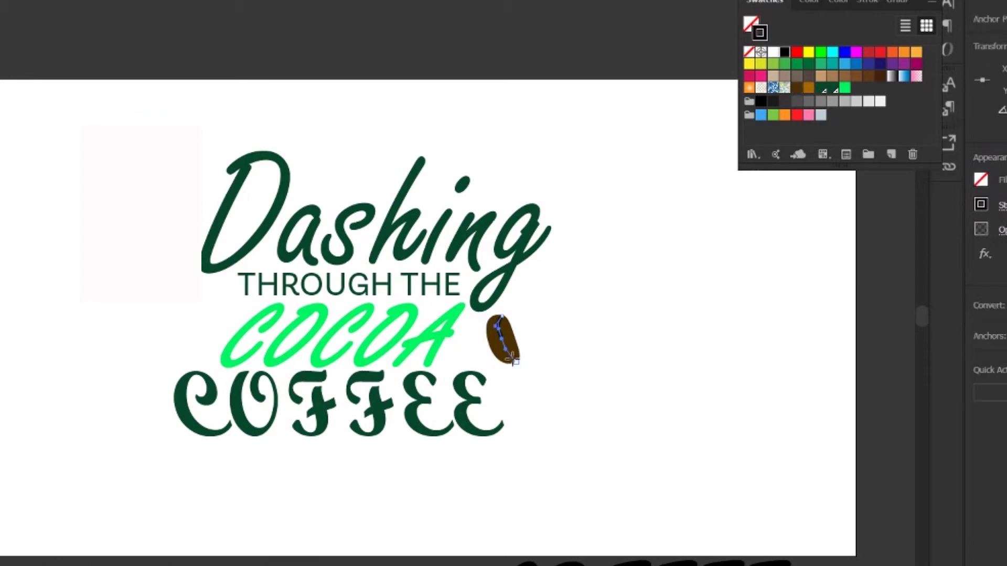
key("v")
- Place a horizontally mirrored copy of the creased bean just before the first letter of "COCOA"
left_click_drag(551, 310, 191, 341)
key("o")
left_click_drag(196, 347, 203, 340)
key("ctrl+z")
left_click_drag(126, 338, 202, 338)
left_click(447, 354)
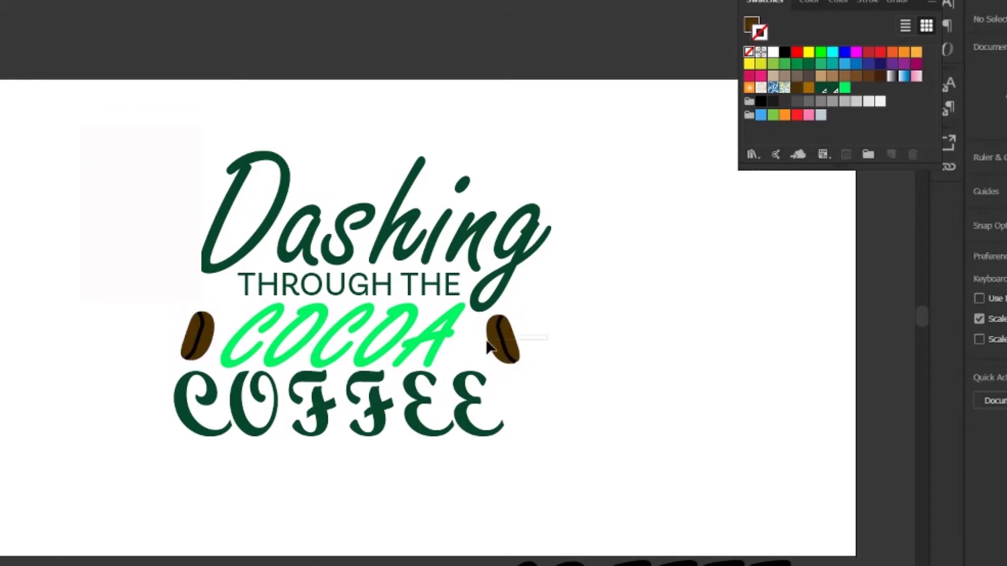
- Move the original bean and its crease closer to the final "A" of "COCOA"
left_click_drag(485, 341, 504, 346)
left_click_drag(505, 344, 491, 347)
left_click(575, 349)
left_click(496, 345)
- Apply a slightly tilted linear gradient to the bean after "COCOA", with golden-brown ends and a dark-brown middle
key("g")
left_click(1006, 324)
left_click(506, 343)
left_click(809, 88)
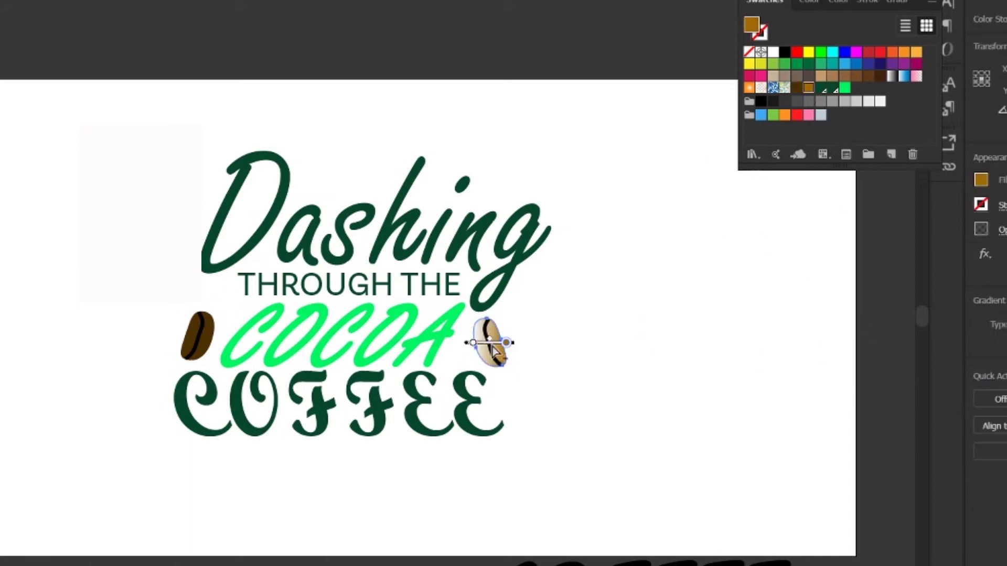
left_click(493, 345)
left_click(797, 88)
left_click(473, 342)
left_click(809, 88)
mouse_move(493, 343)
left_mouse_down()
mouse_move(514, 335)
mouse_move(496, 341)
left_mouse_up()
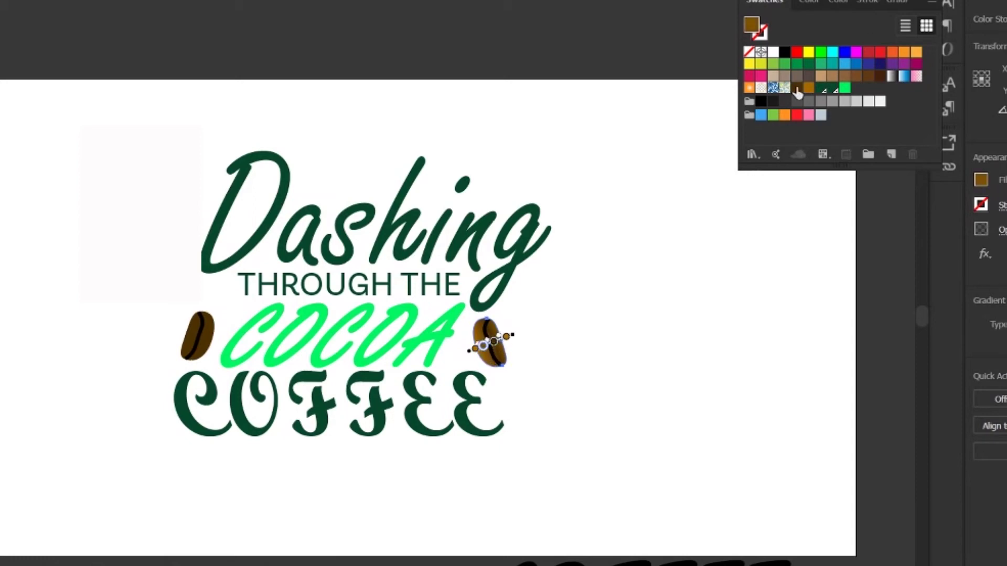
- Recolour that bean's crease with a darker brown shade and save the shade as a swatch
key("v")
left_click(494, 358)
key("period")
left_click(838, 2)
left_click(819, 68)
left_click(613, 313)
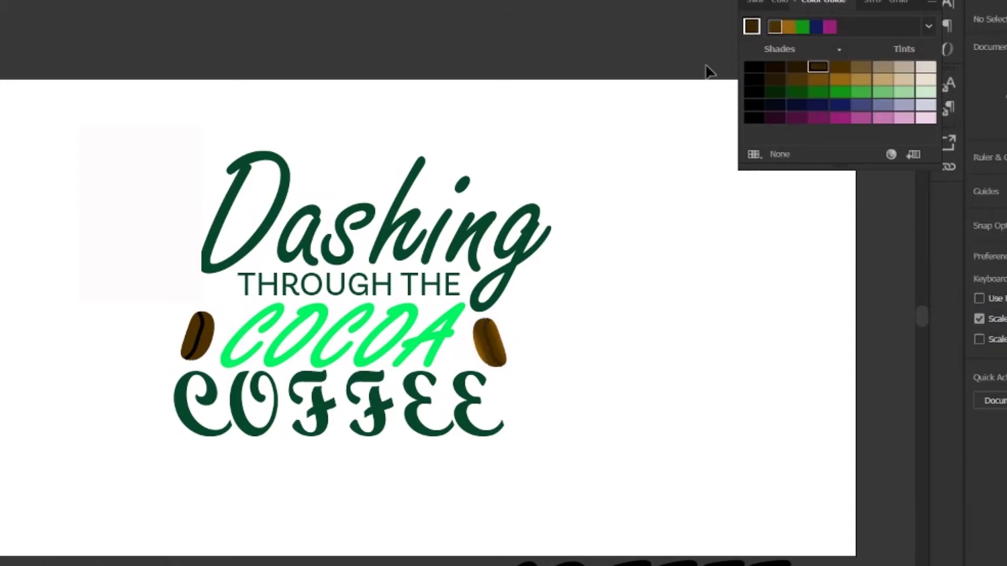
left_click(755, 2)
left_click_drag(759, 32, 804, 87)
- Give the bean before "COCOA" the matching dark-brown crease and the same tilted brown gradient
left_click(201, 350)
left_click(199, 335)
left_click(808, 88)
left_click(207, 348)
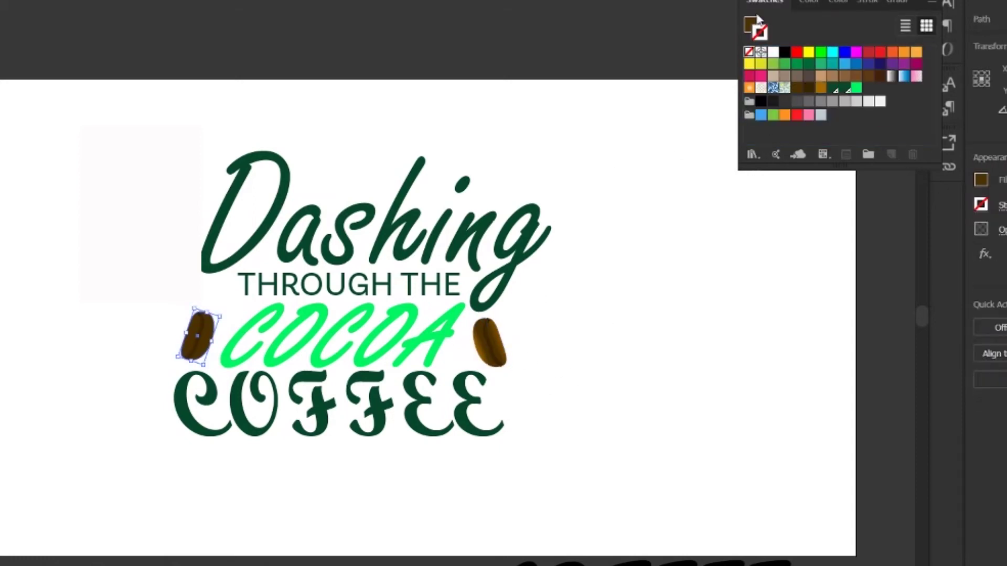
key("g")
left_click_drag(224, 336, 224, 347)
key("v")
- Change the fill and outline of "COCOA" to golden brown
left_click(740, 335)
scroll(740, 338, "up", 2)
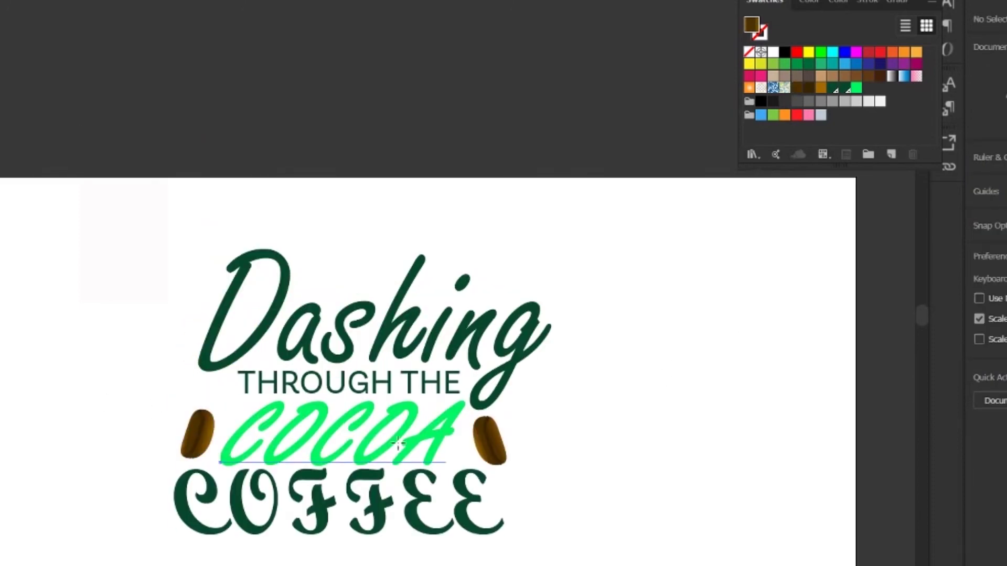
left_click(404, 443)
left_click(766, 38)
left_click(821, 89)
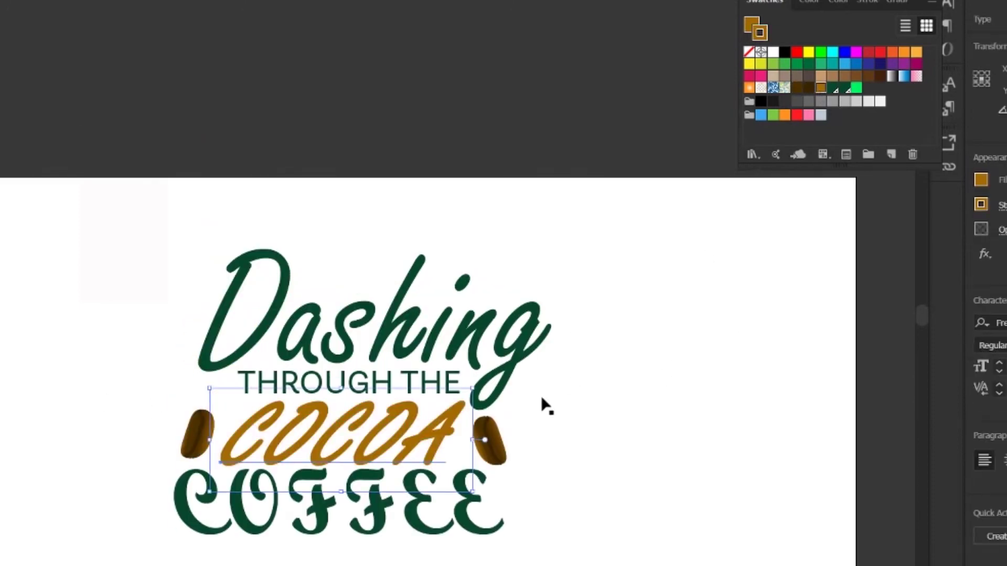
left_click(541, 400)
- Enlarge the initial "D" of "Dashing" slightly
scroll(442, 510, "down", 5)
scroll(461, 512, "down", 1)
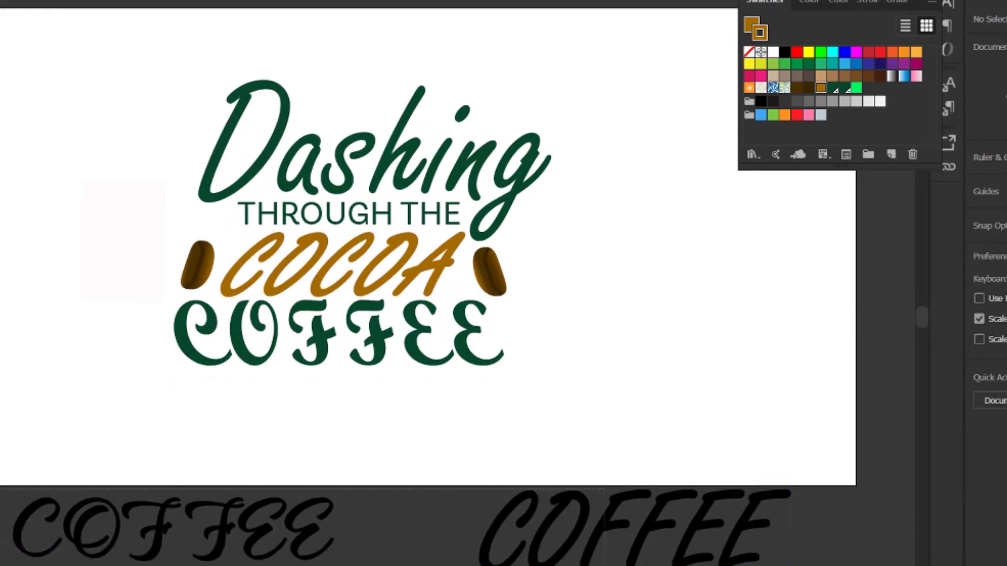
scroll(353, 359, "up", 4)
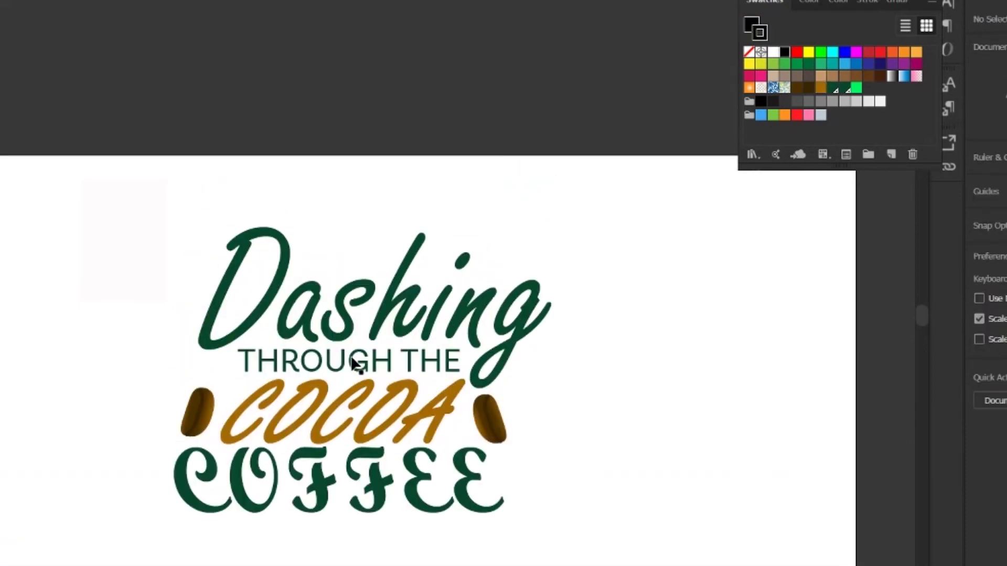
key("t")
left_click_drag(260, 316, 212, 316)
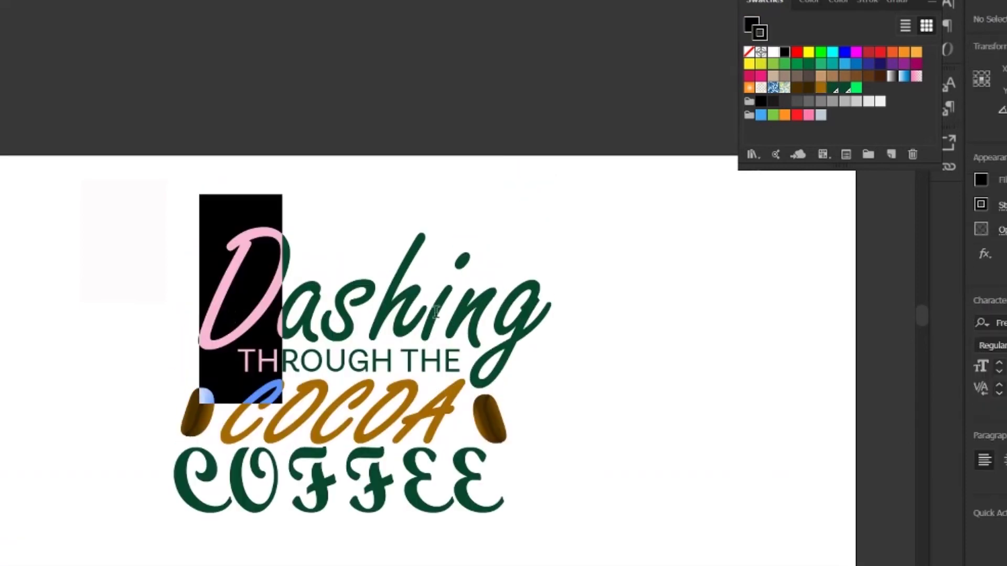
left_click(1000, 363)
left_click(1000, 363)
key("Escape")
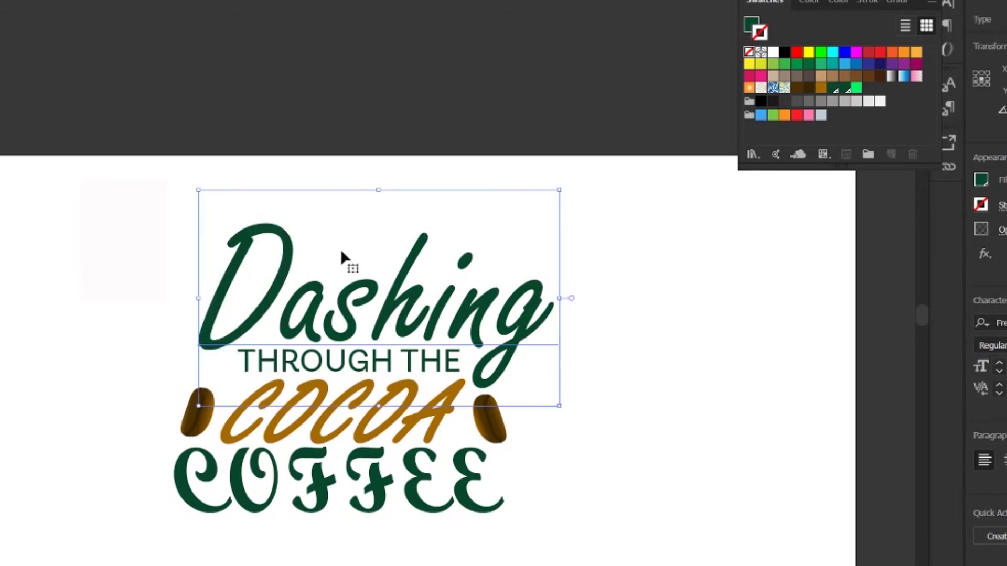
- Group each coffee bean with its crease
left_click(623, 431)
left_click_drag(202, 431, 202, 432)
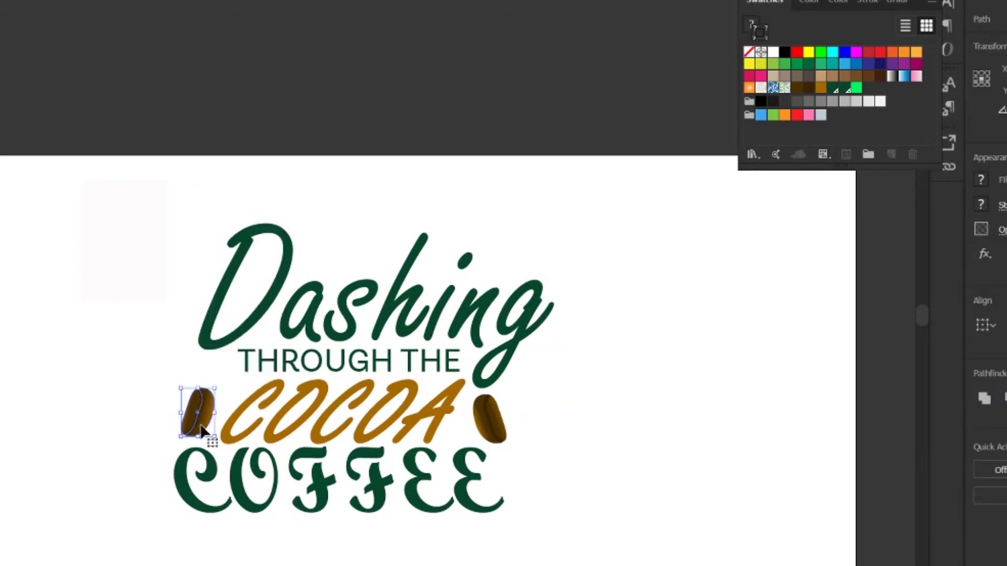
key("Return")
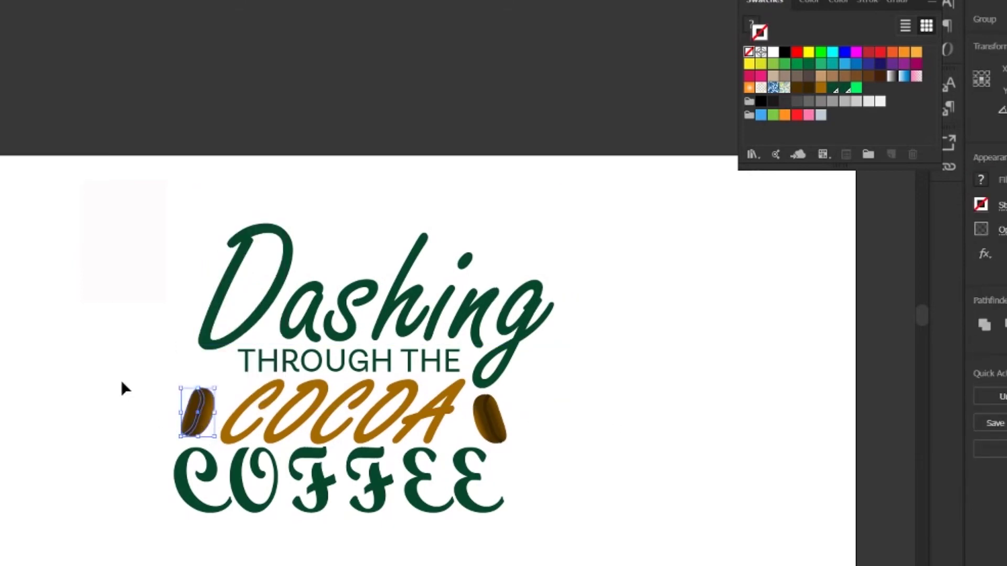
left_click(121, 380)
left_click(478, 420)
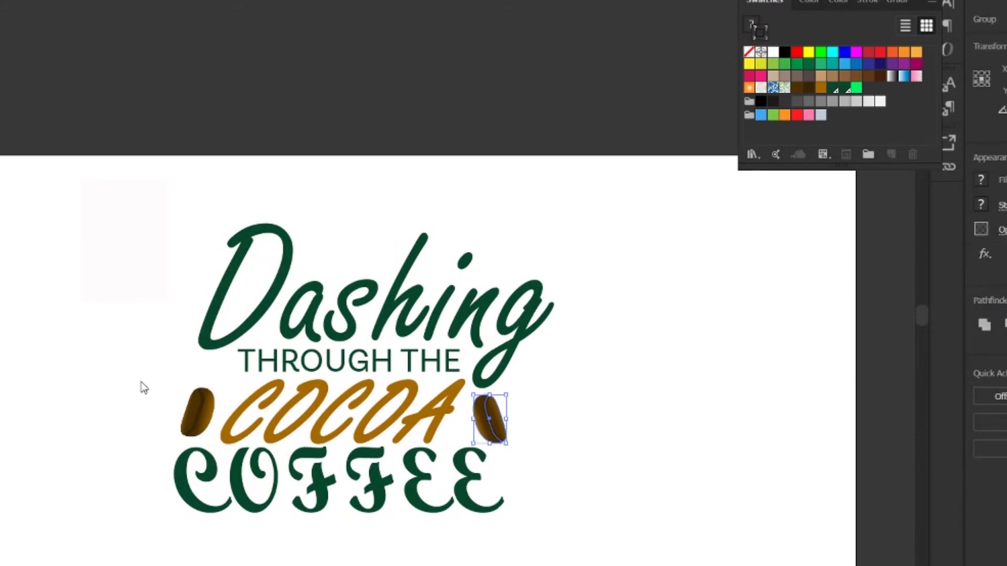
left_click(556, 441)
- Scale up all the lettering and beans together and reposition the design near the middle of the artboard
scroll(406, 425, "down", 1)
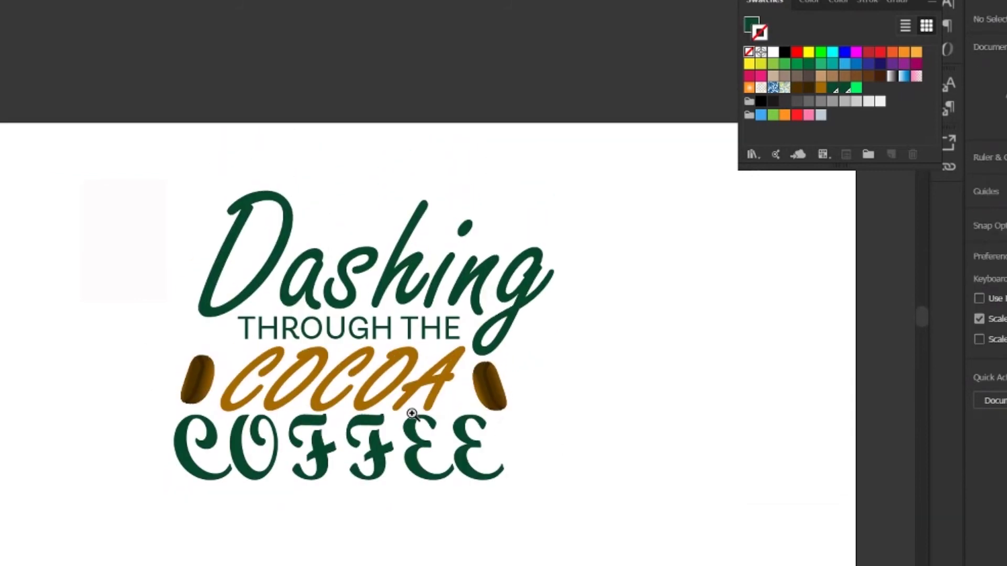
left_click(412, 414, "alt")
left_click(413, 414, "alt")
scroll(412, 414, "up", 5)
key("v")
key("ctrl+a")
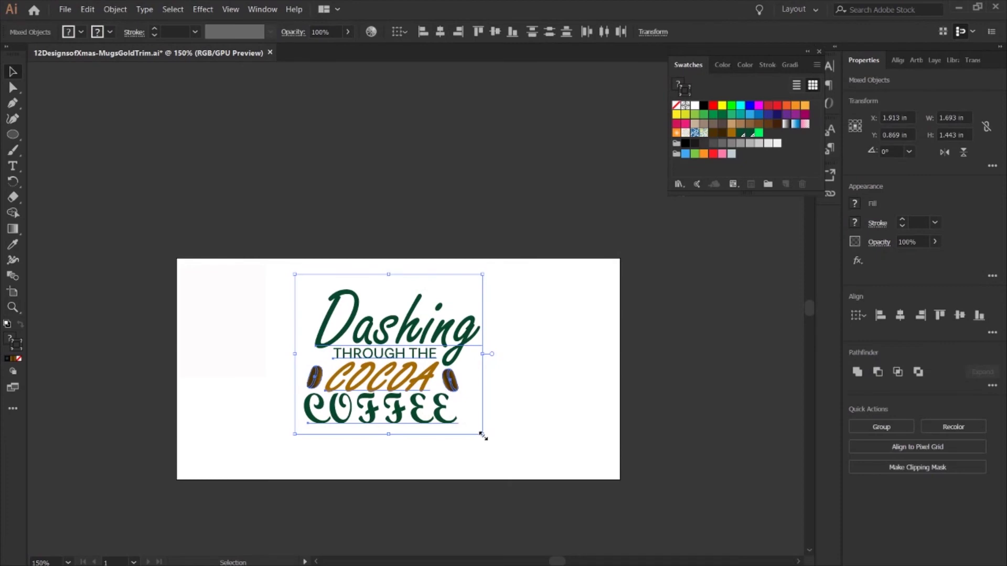
left_click_drag(481, 434, 503, 452)
left_click_drag(411, 327, 407, 332)
left_click(582, 408)
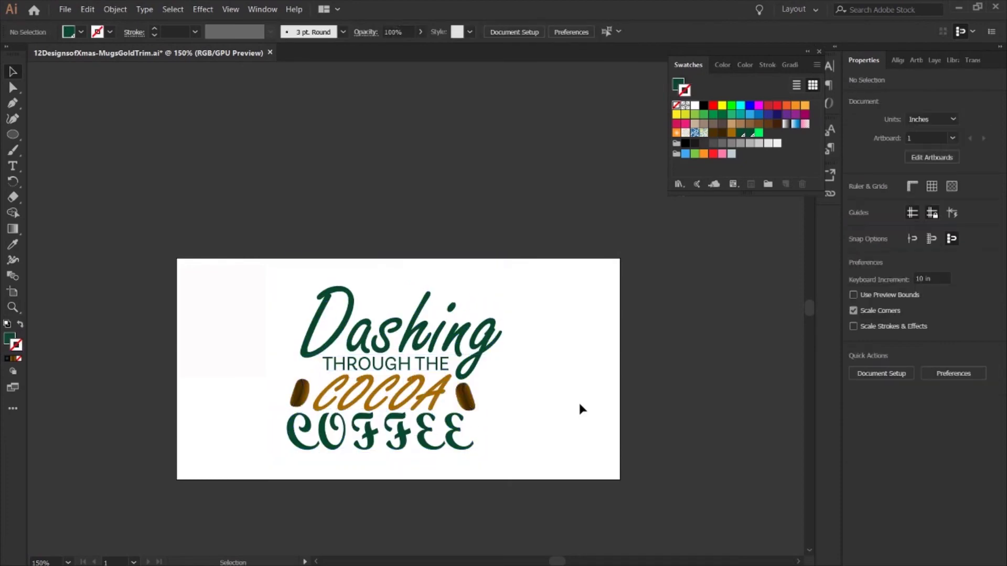
- Bring the bean after "COCOA" closer to the word and level it with the other bean
left_click(378, 436)
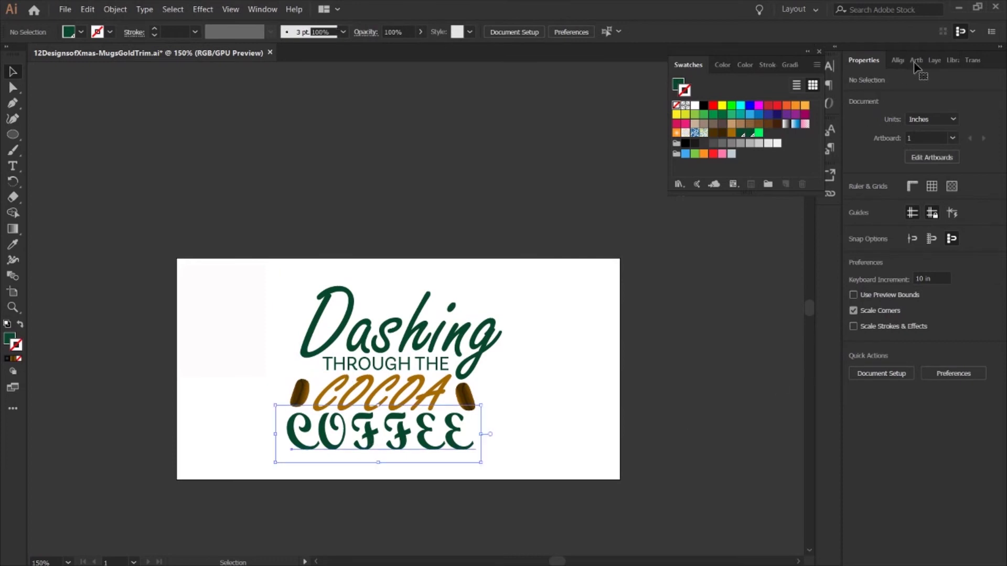
left_click(601, 372)
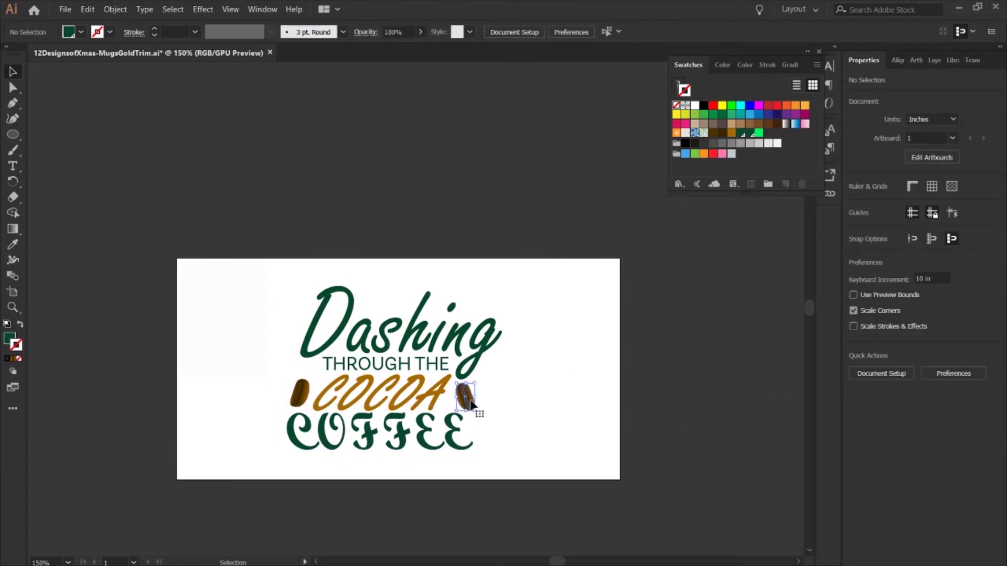
left_click(468, 401)
left_click(334, 404, "shift")
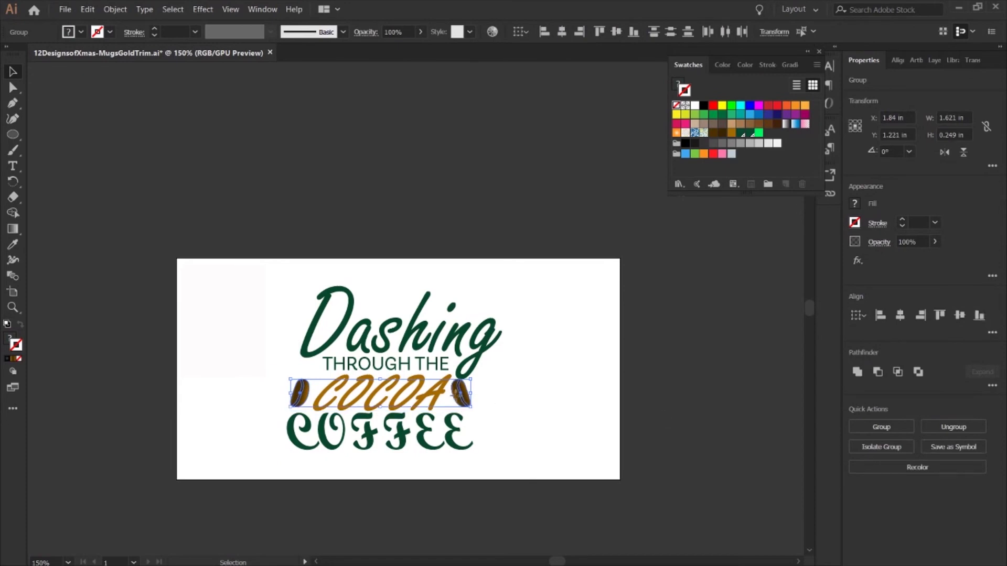
left_click(523, 397)
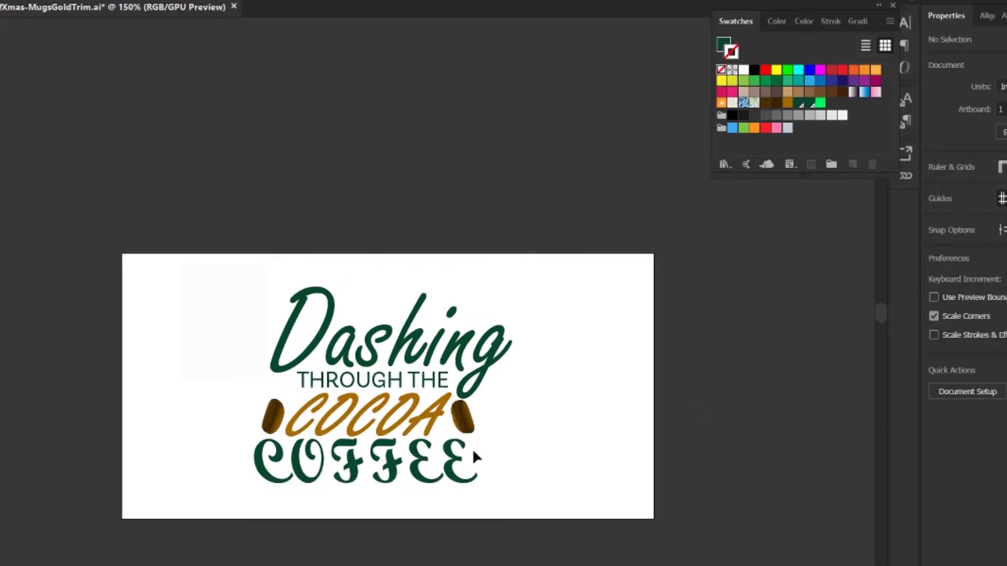
- Try adjusting the letter spacing of "sh" in "Dashing"
key("t")
left_click_drag(424, 344, 365, 344)
key("alt+Left")
key("alt+Left")
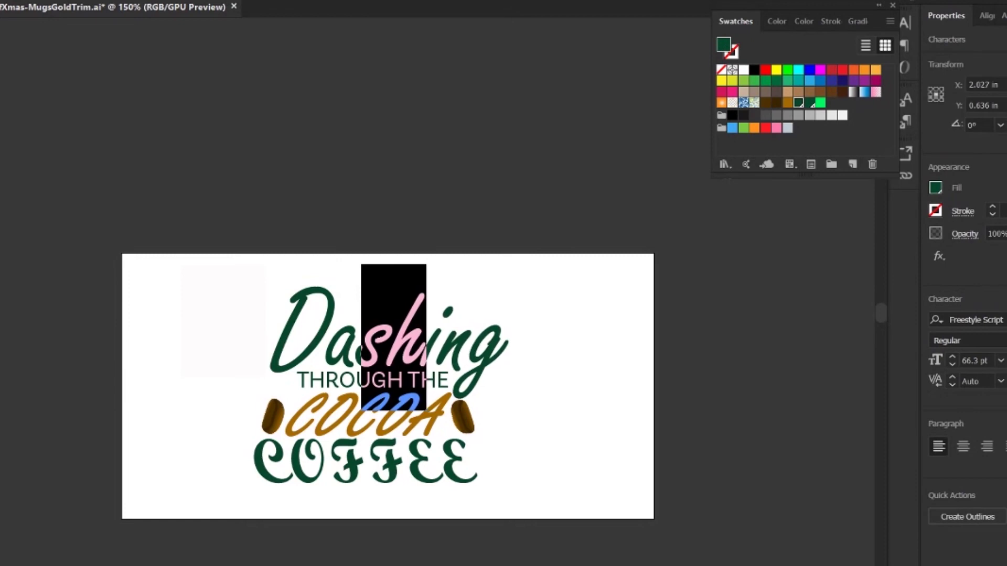
key("shift+Right")
key("alt+Right")
key("alt+Right")
key("alt+Right")
key("alt+Right")
key("Left")
key("shift+Left")
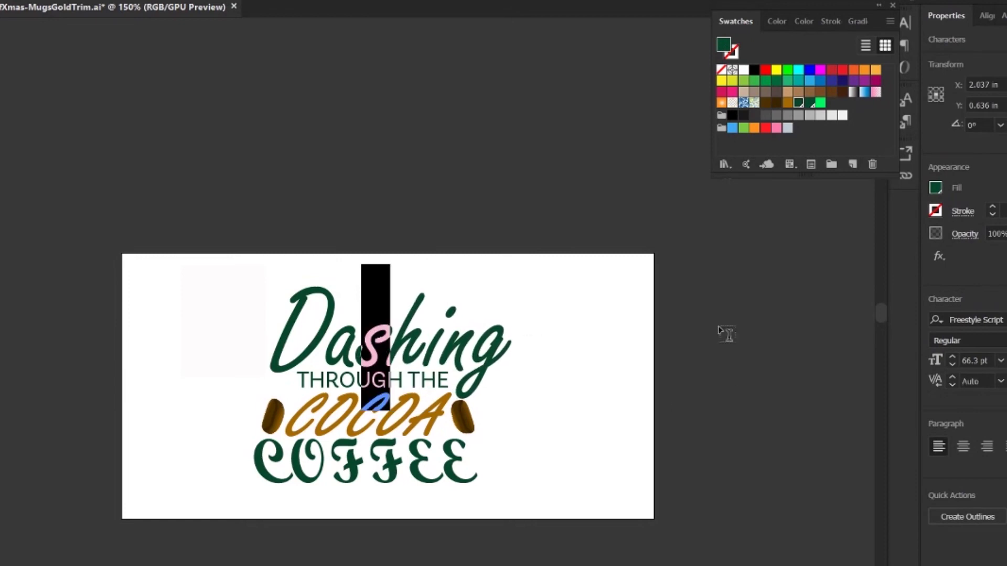
- Tighten the letter spacing after the "i" in "Dashing" slightly
left_click(346, 303)
left_click_drag(431, 346, 445, 347)
key("alt+Right")
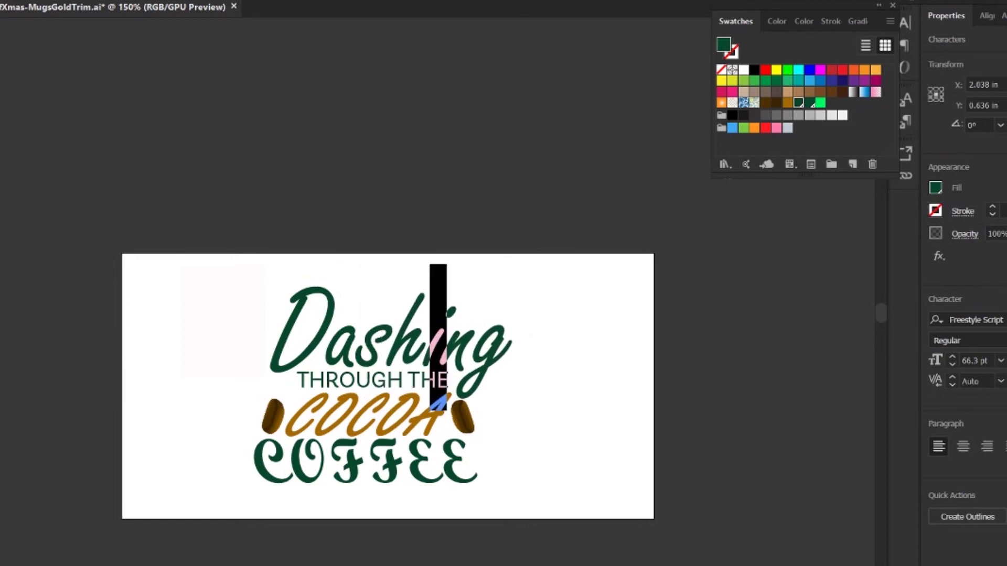
key("alt+Left")
key("alt+Left")
left_click(452, 348)
left_click_drag(334, 347, 308, 346)
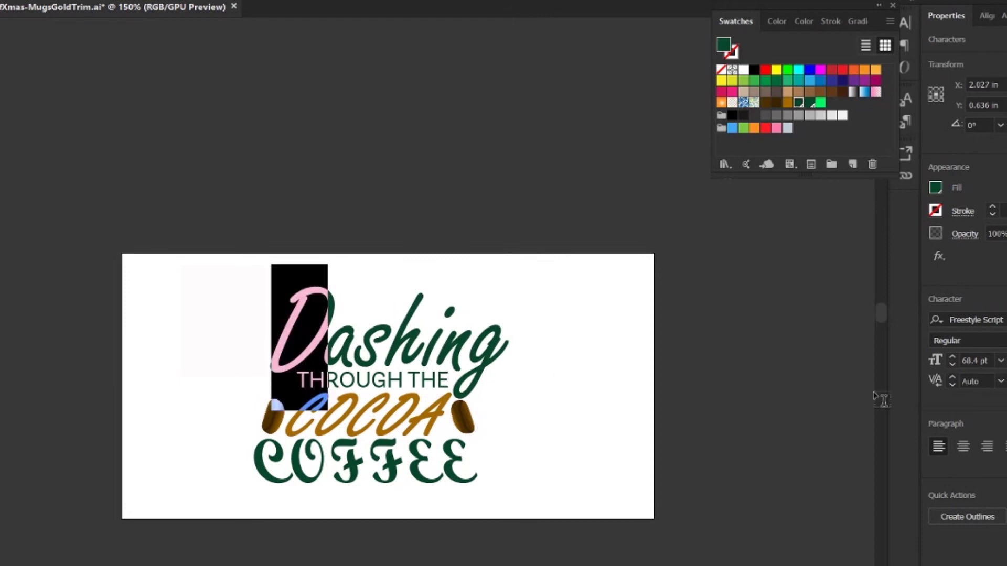
key("Escape")
left_click(622, 415)
- Shrink "COCOA" slightly and nudge the bean after it closer to the final "A"
left_click_drag(456, 384, 452, 387)
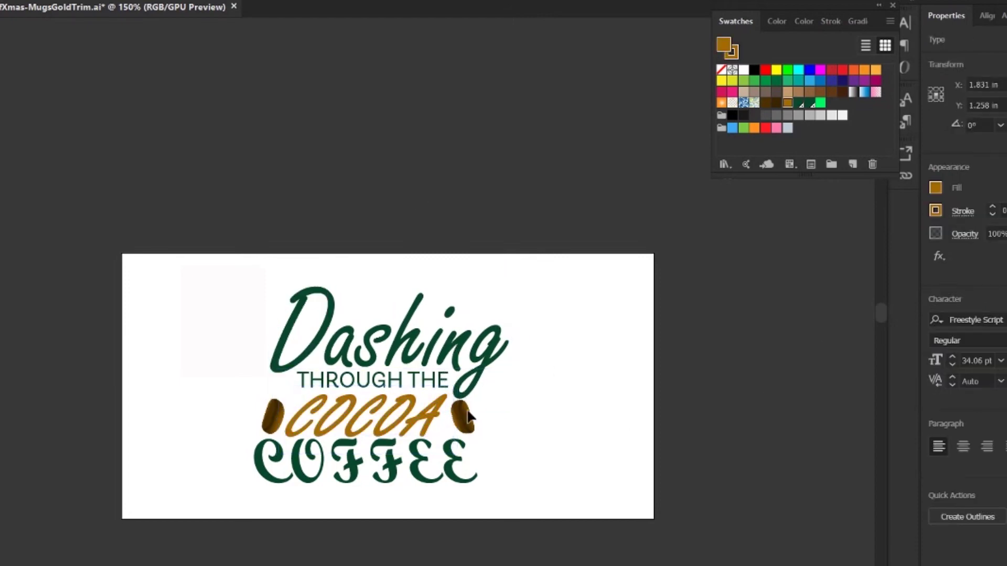
left_click(466, 418)
key("Left")
key("Left")
left_click(250, 423)
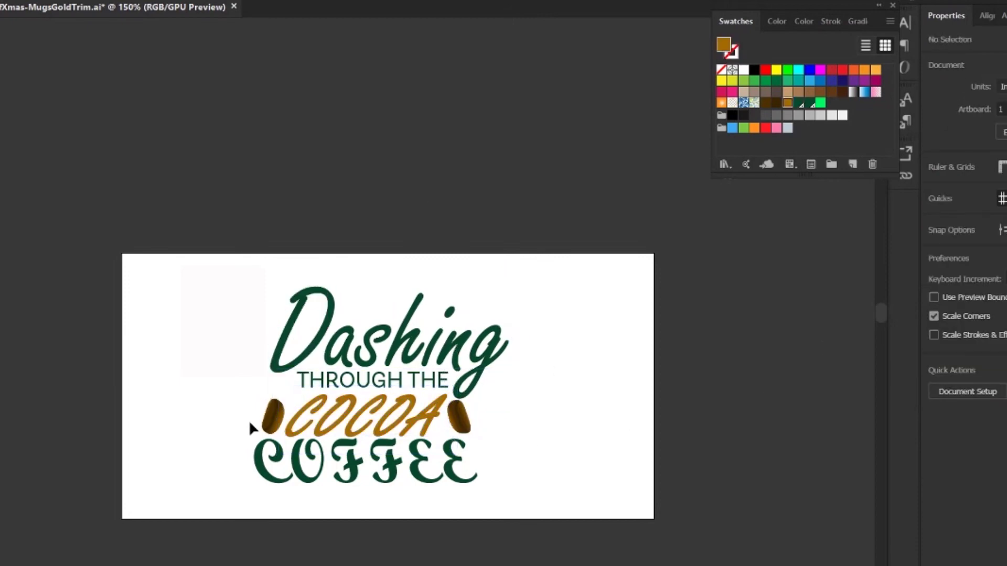
- Show the rulers and place vertical guides at the start of the "D" and near the end of the "g" in "Dashing"
key("ctrl+r")
left_click_drag(0, 367, 271, 401)
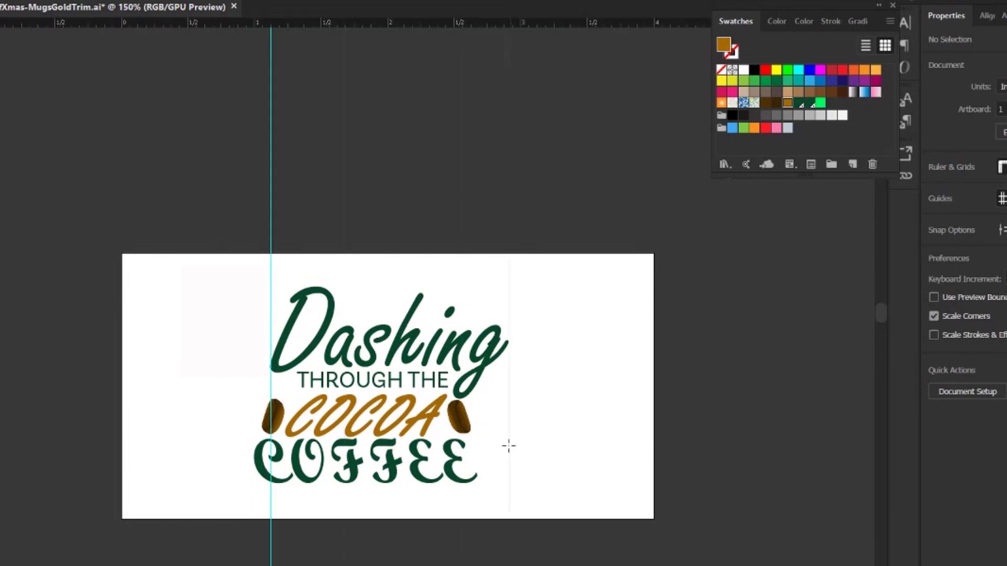
left_click_drag(509, 446, 501, 449)
- Shift and resize "COFFEE" to start near the "D" of "Dashing" and end just inside the second guide, and hide the guides
left_click_drag(392, 479, 410, 483)
left_click_drag(260, 503, 252, 504)
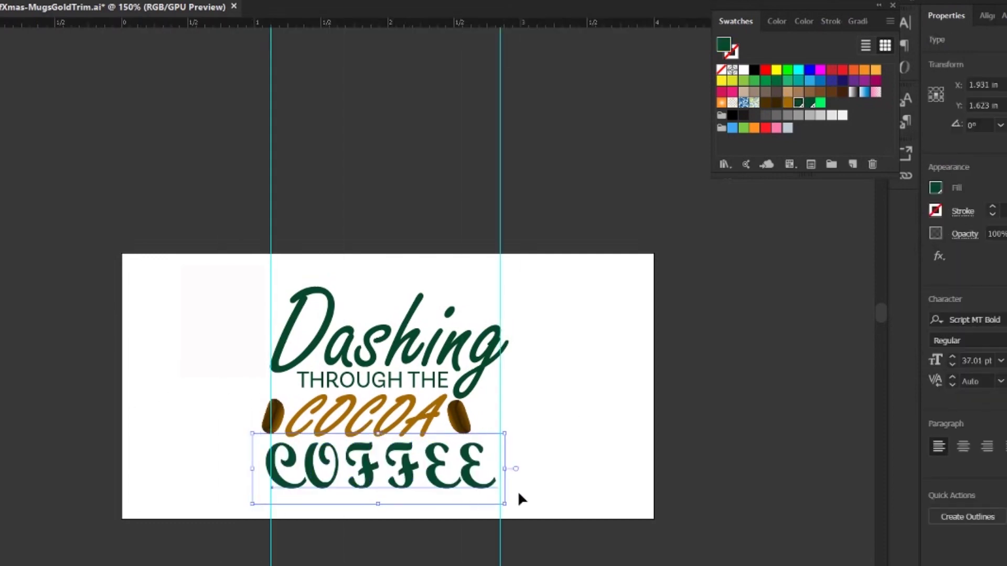
left_click(519, 495)
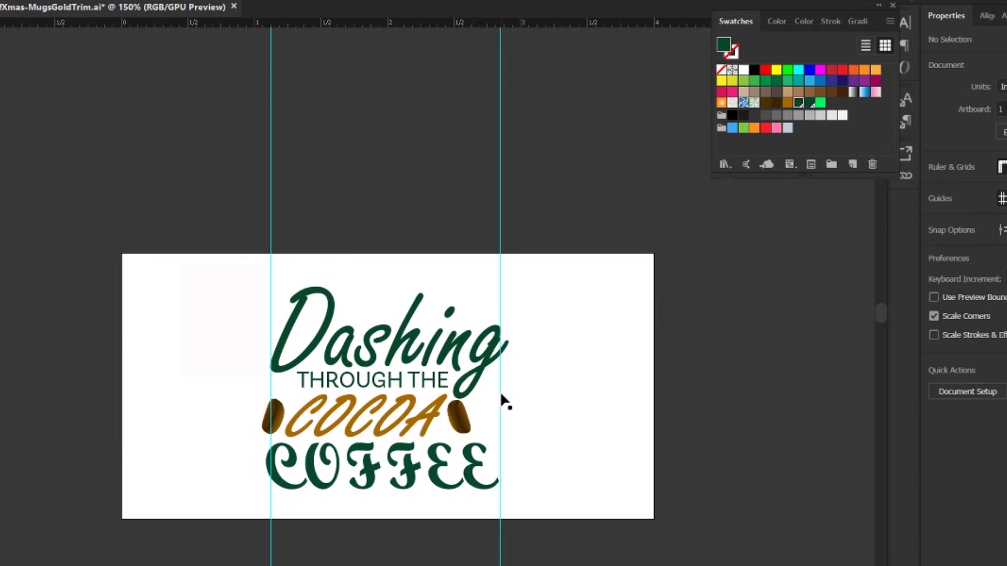
left_click(483, 464)
left_click_drag(510, 505, 500, 508)
left_click(590, 481)
key("ctrl+semicolon")
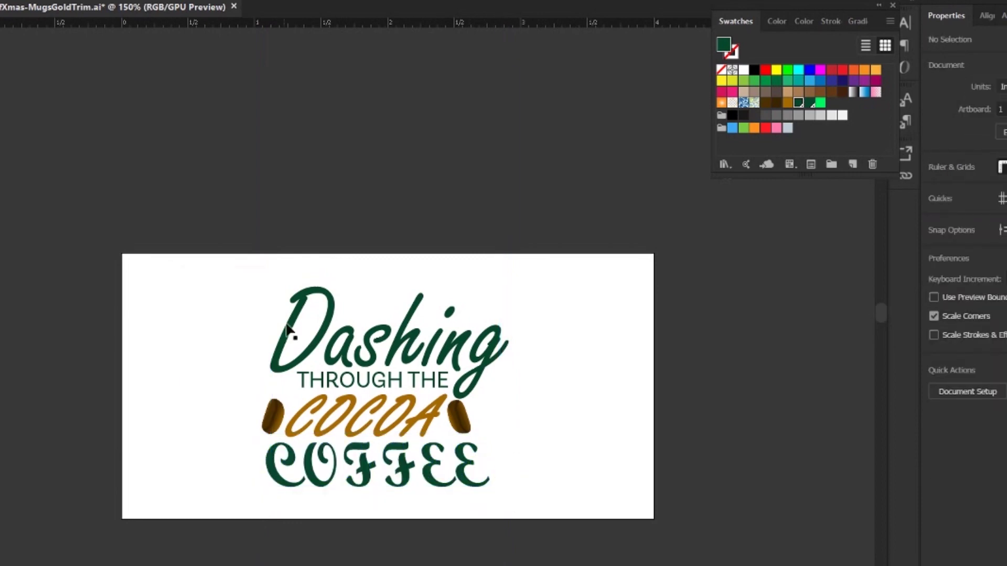
- Reduce "COCOA" slightly from its starting edge and move the bean before it closer to the first "C"
left_click(276, 421)
left_click(244, 422)
left_click(360, 424)
left_click_drag(285, 455, 291, 452)
left_click_drag(275, 417, 278, 417)
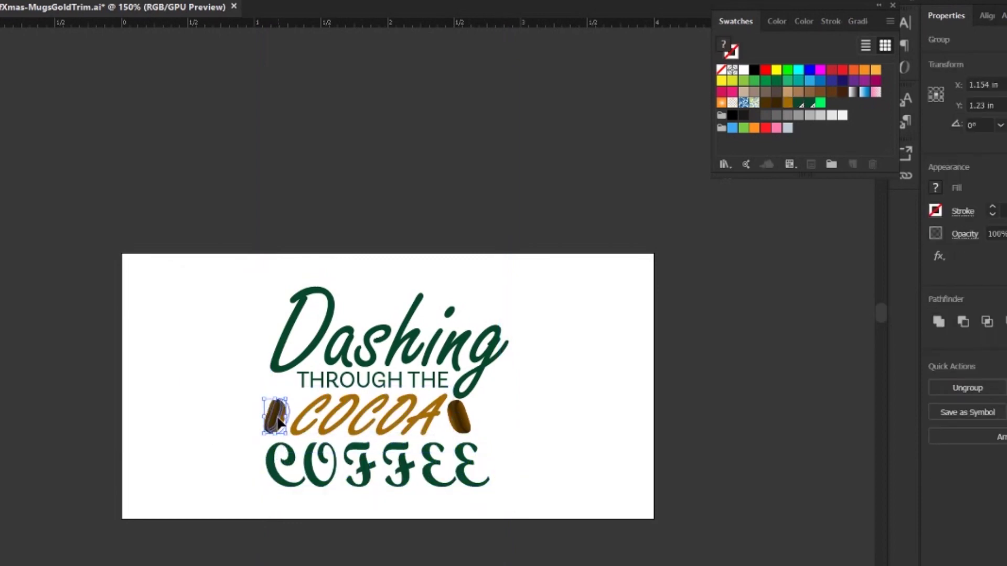